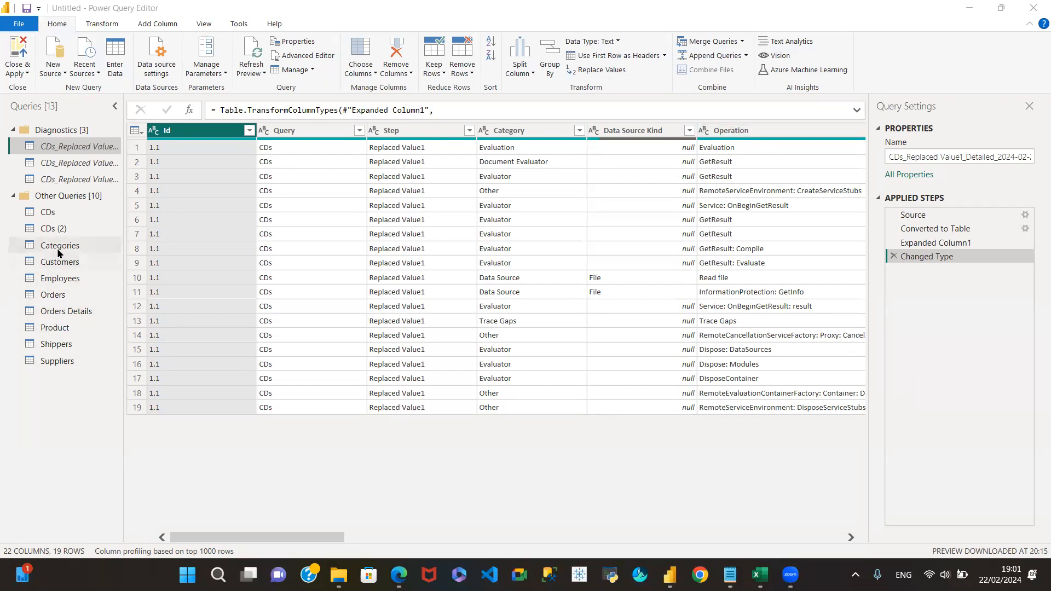
Delete the Expanded Customers and Merged Queries applied steps from the Orders query
left_click(54, 296)
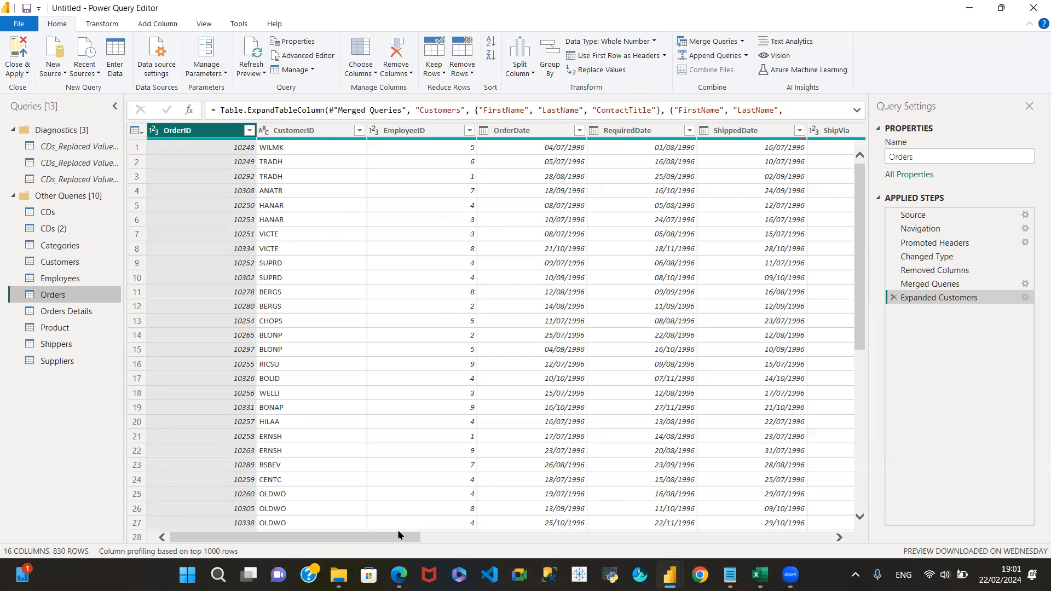
left_click_drag(393, 538, 278, 472)
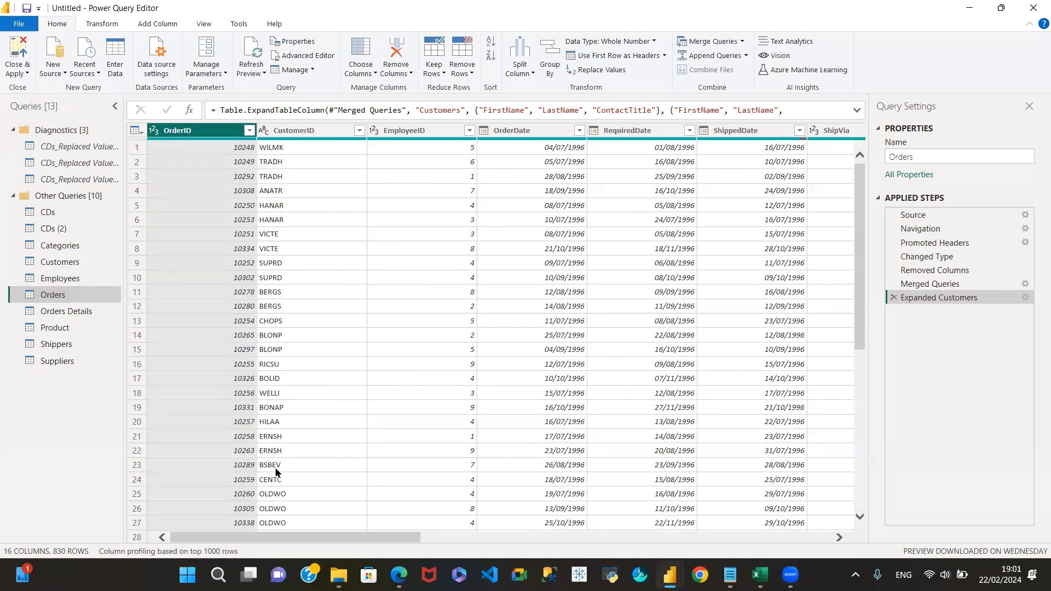
left_click(891, 299)
left_click(892, 285)
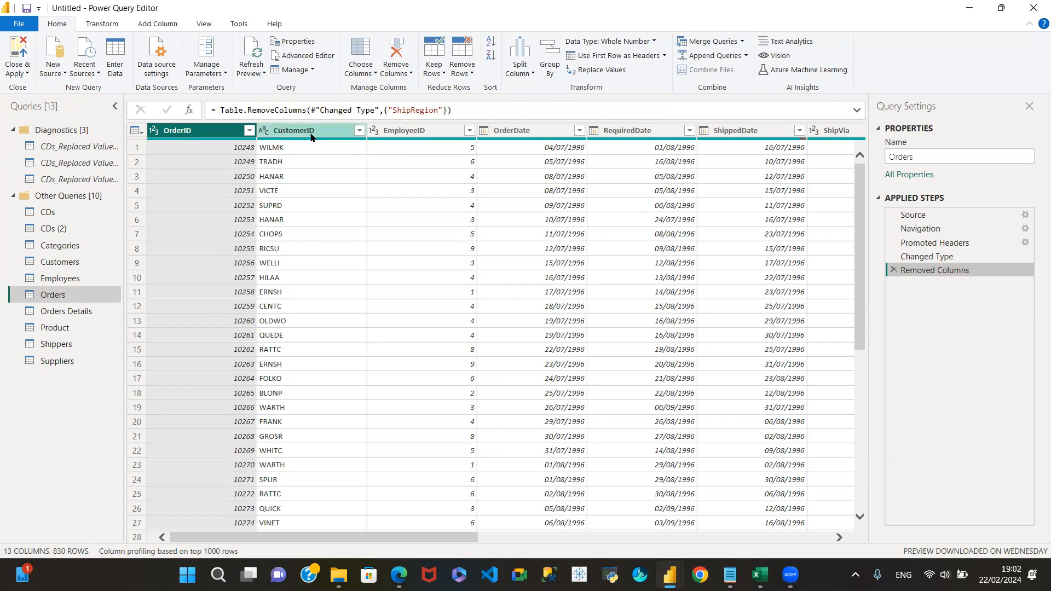
Compare the CustomerID column in the Customers and Orders queries, and look at the available merge options
left_click(61, 263)
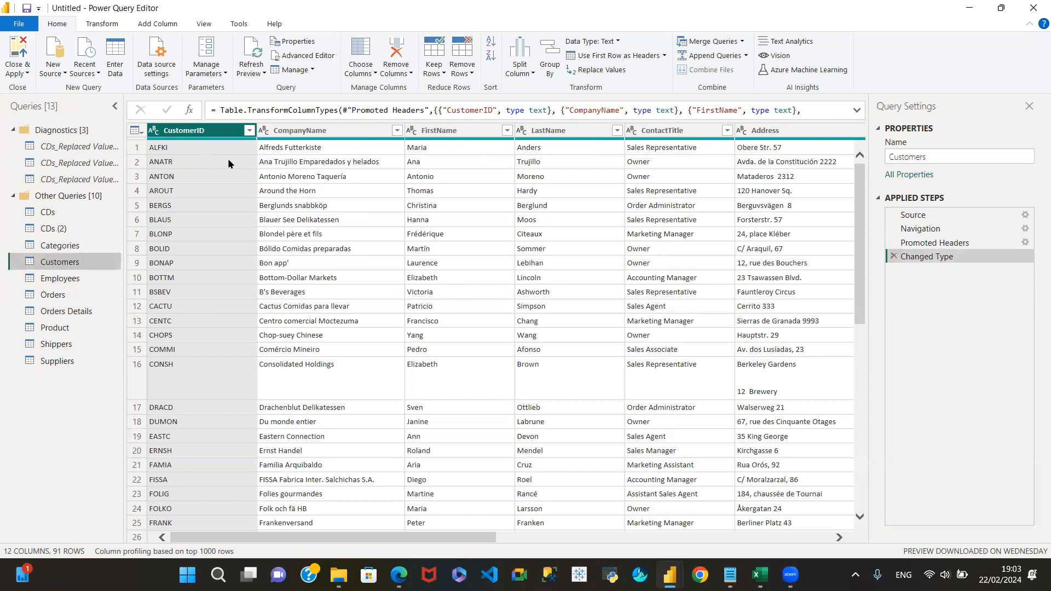
left_click(64, 294)
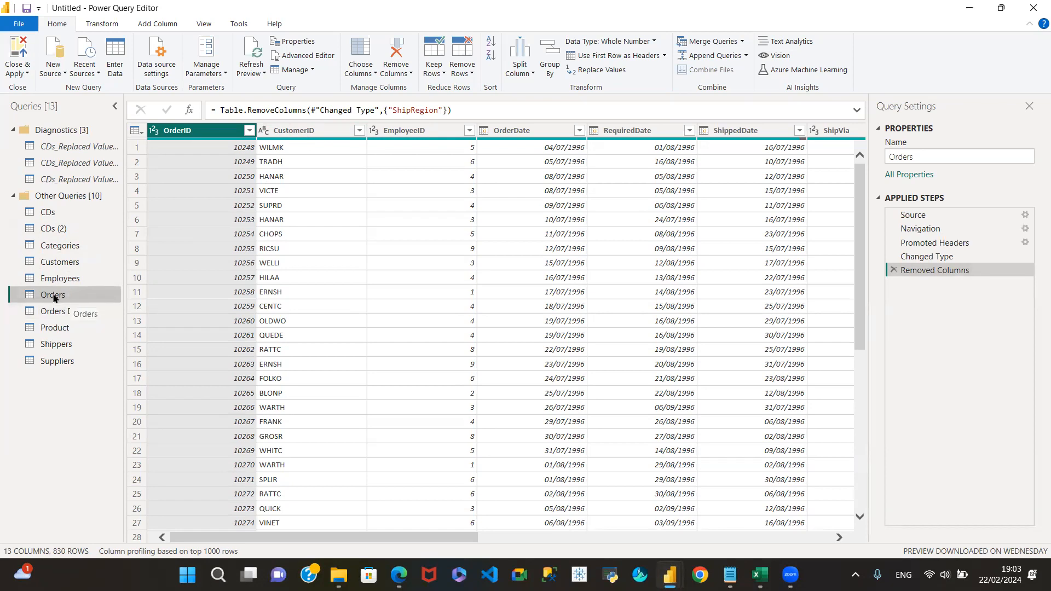
left_click(313, 132)
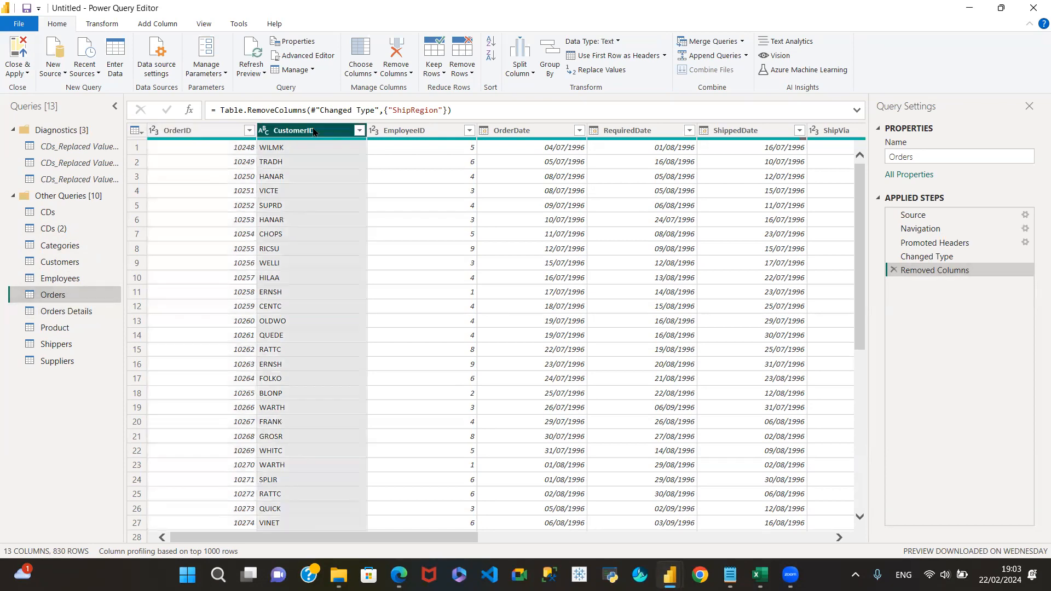
left_click(63, 263)
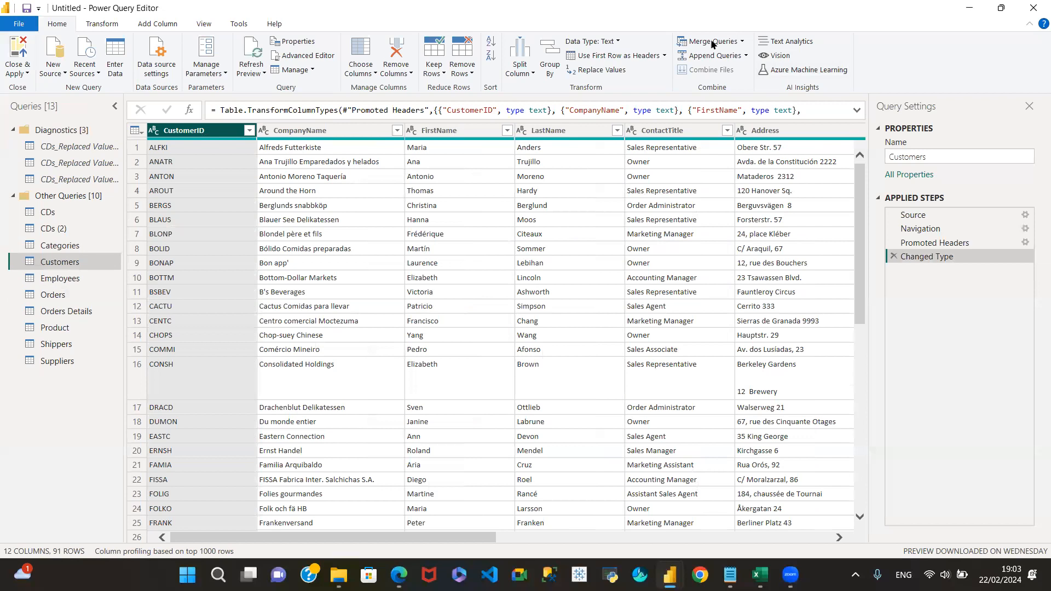
left_click(743, 42)
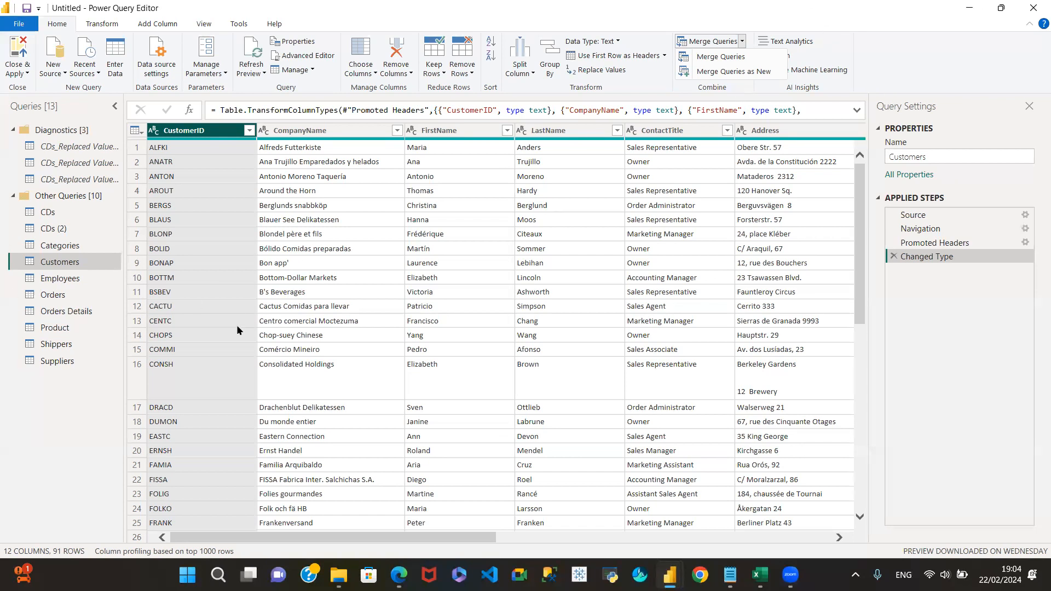
left_click(54, 296)
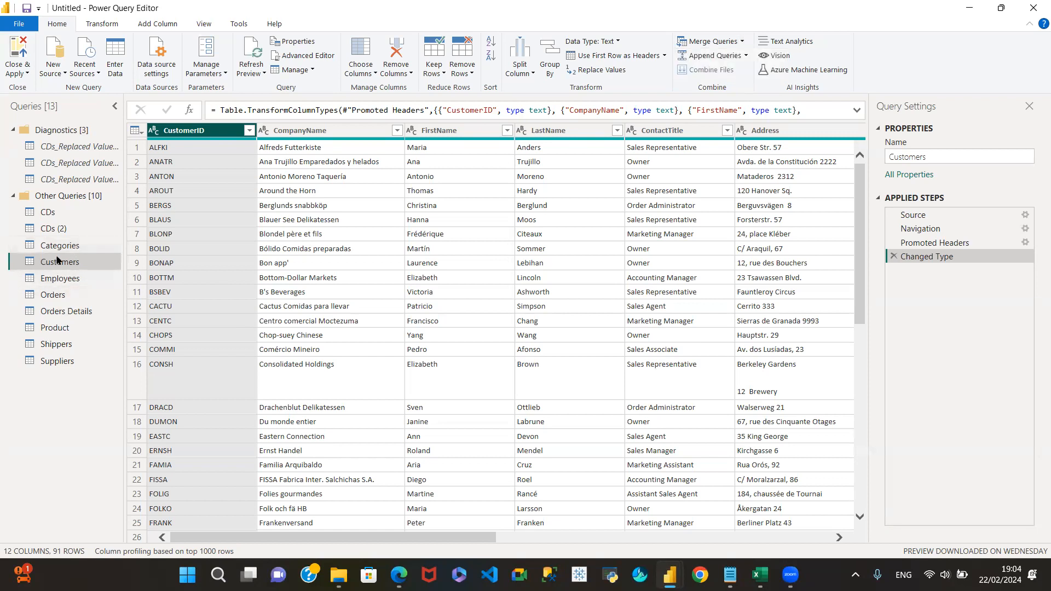
Start a merge within the Orders query and choose Customers as the second table
left_click(64, 296)
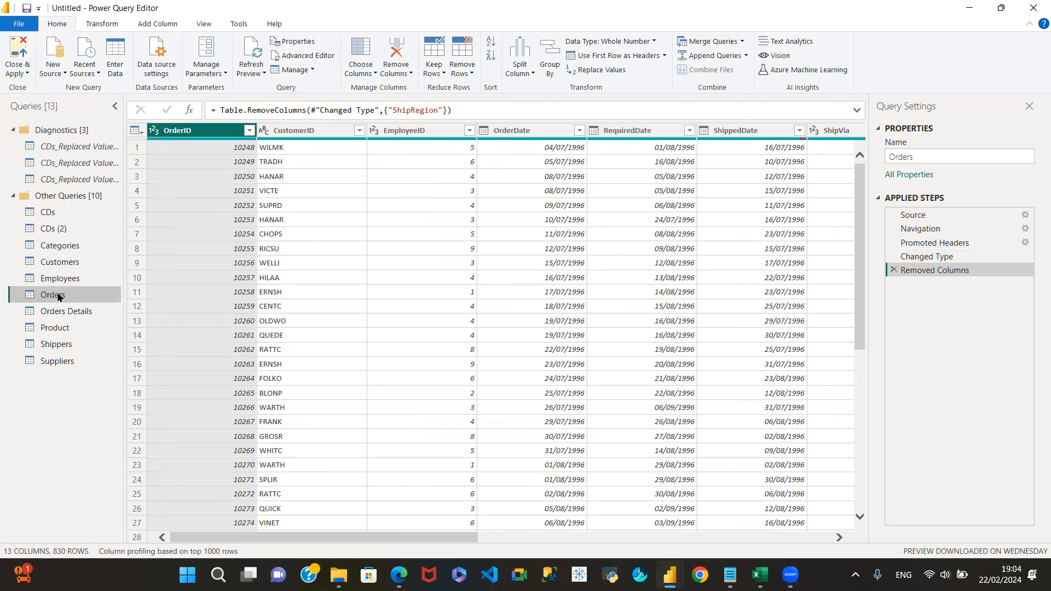
left_click(743, 44)
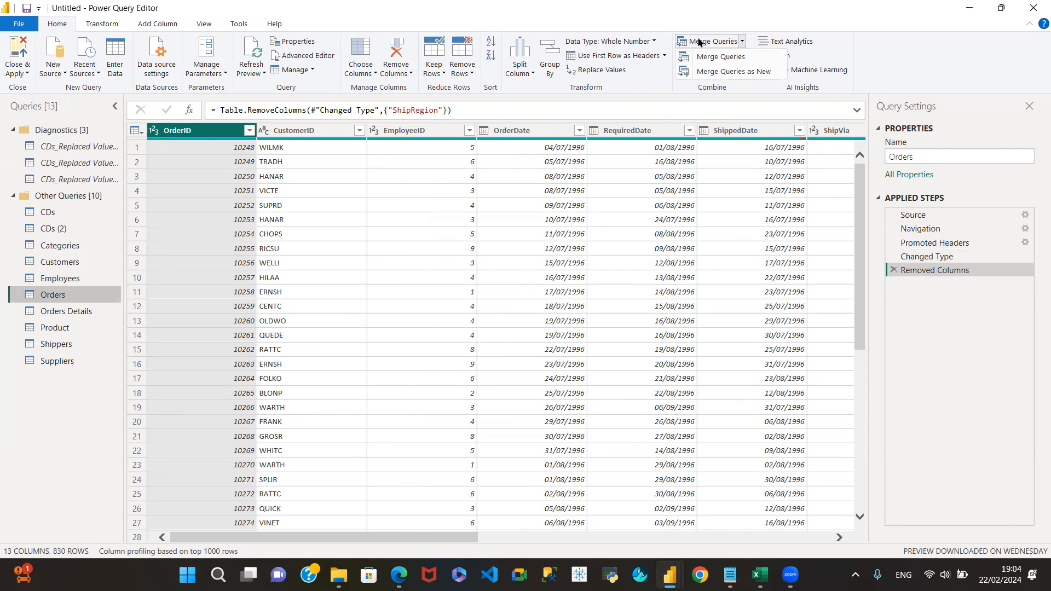
left_click(727, 59)
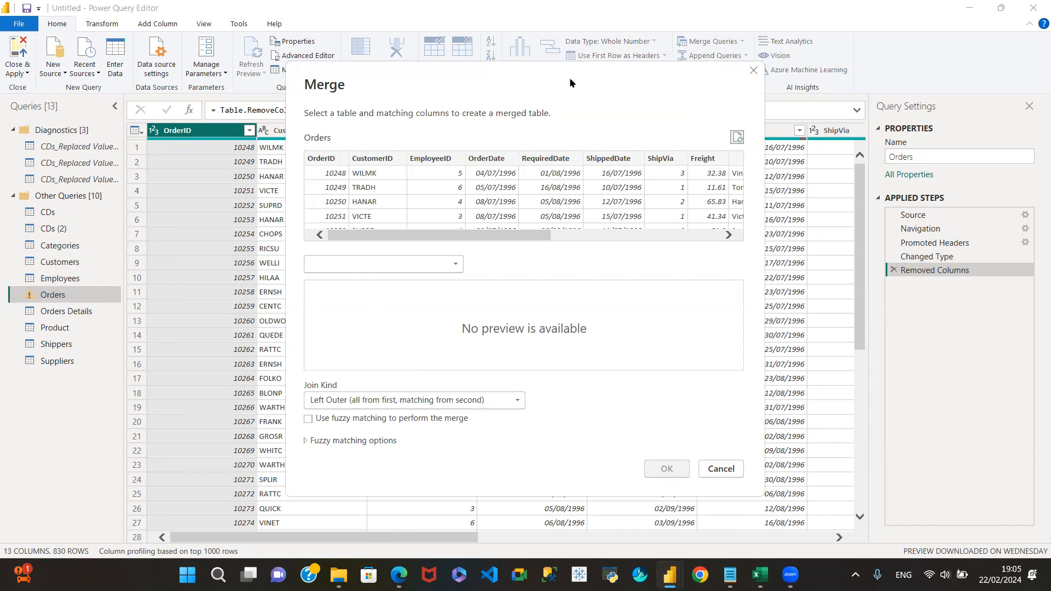
left_click_drag(570, 82, 561, 66)
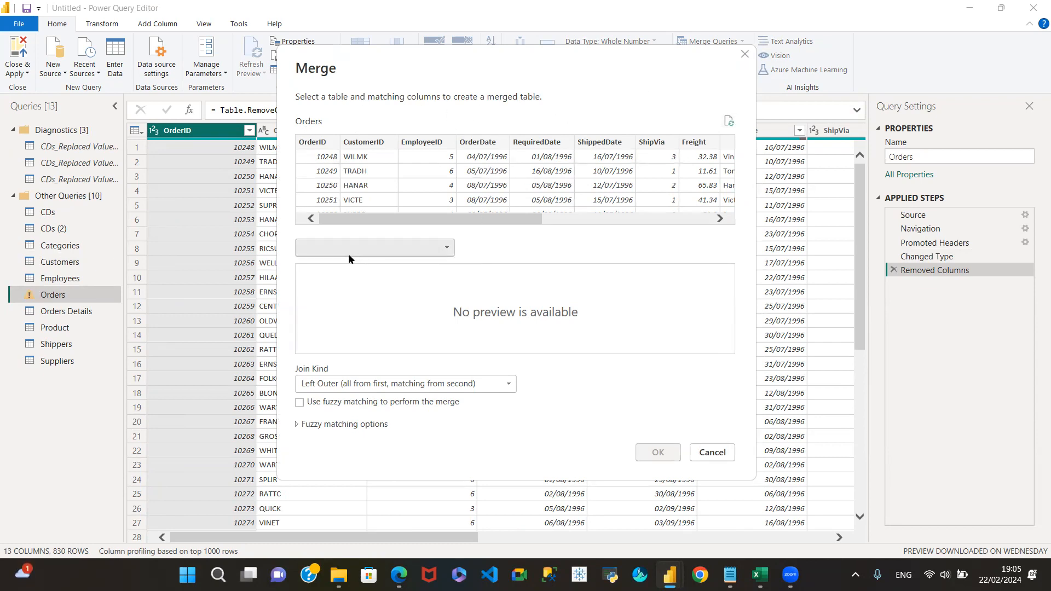
left_click(442, 248)
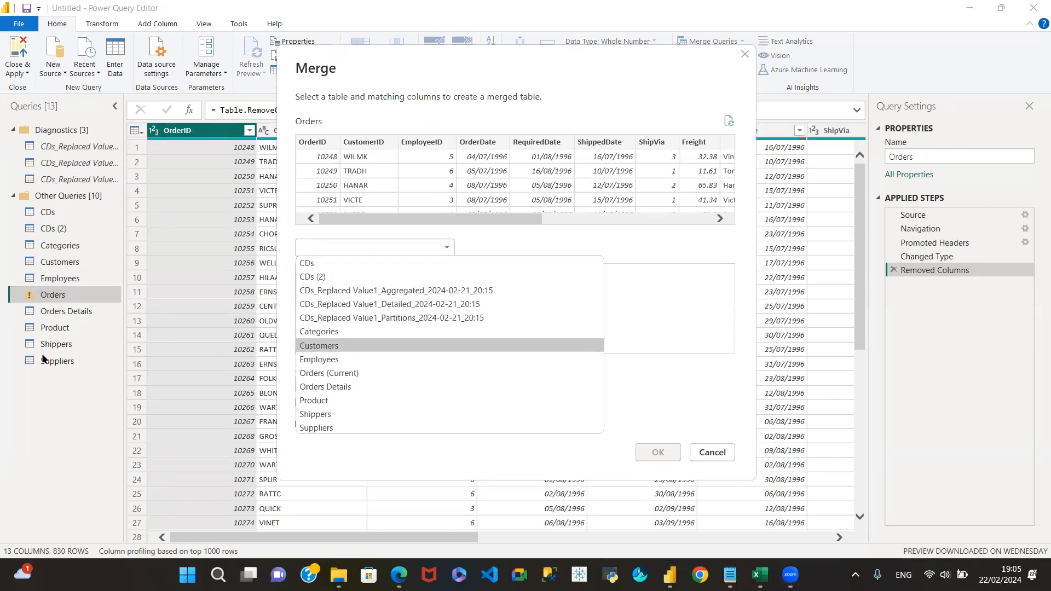
left_click(329, 346)
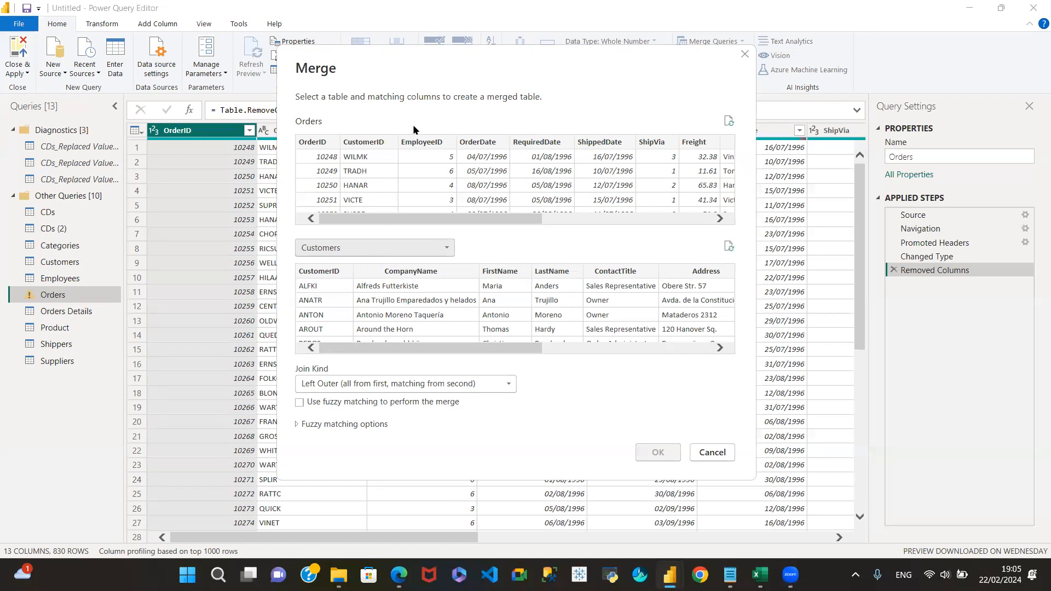
Match both tables on CustomerID and complete the merge with a Left Outer join
left_click(366, 142)
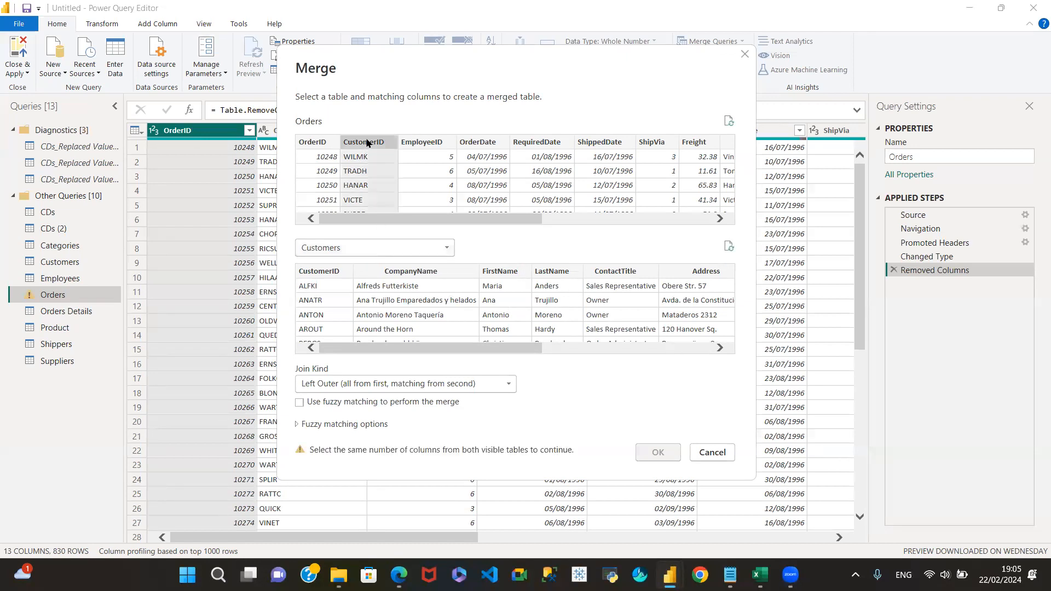
left_click(316, 272)
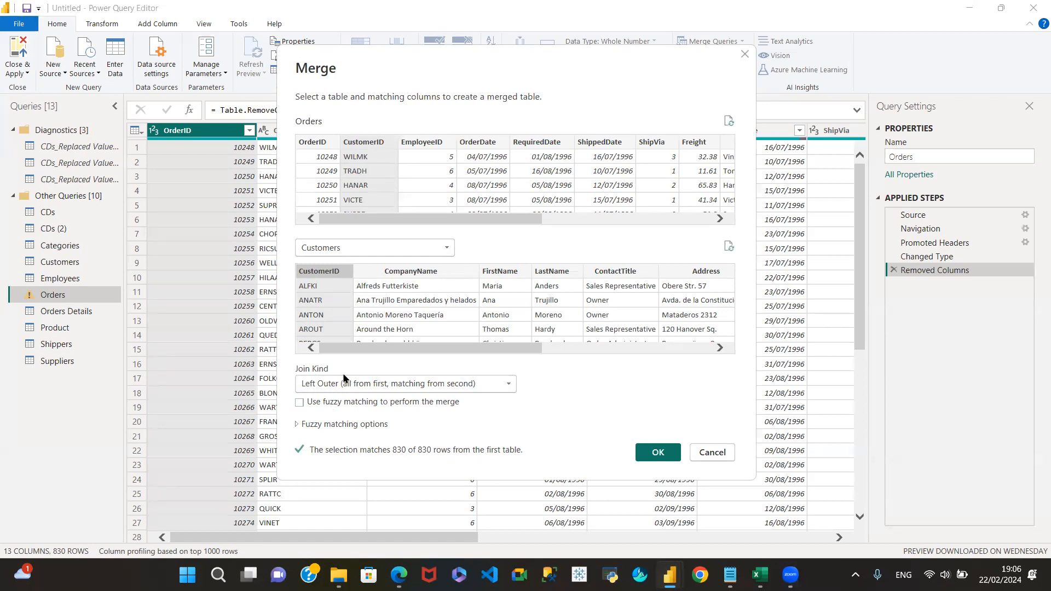
left_click(508, 383)
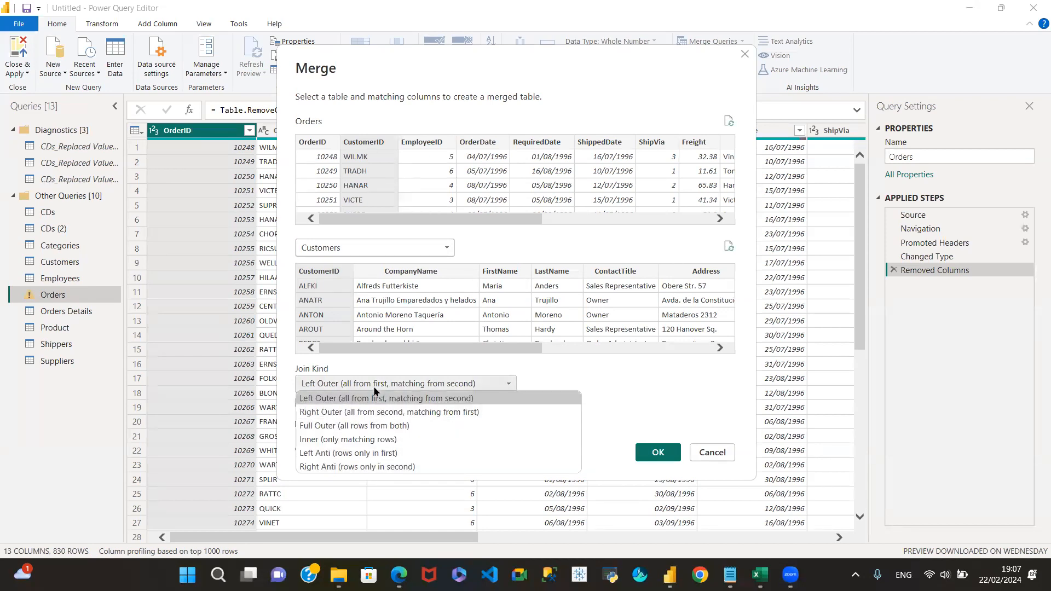
left_click(660, 452)
left_click(660, 452)
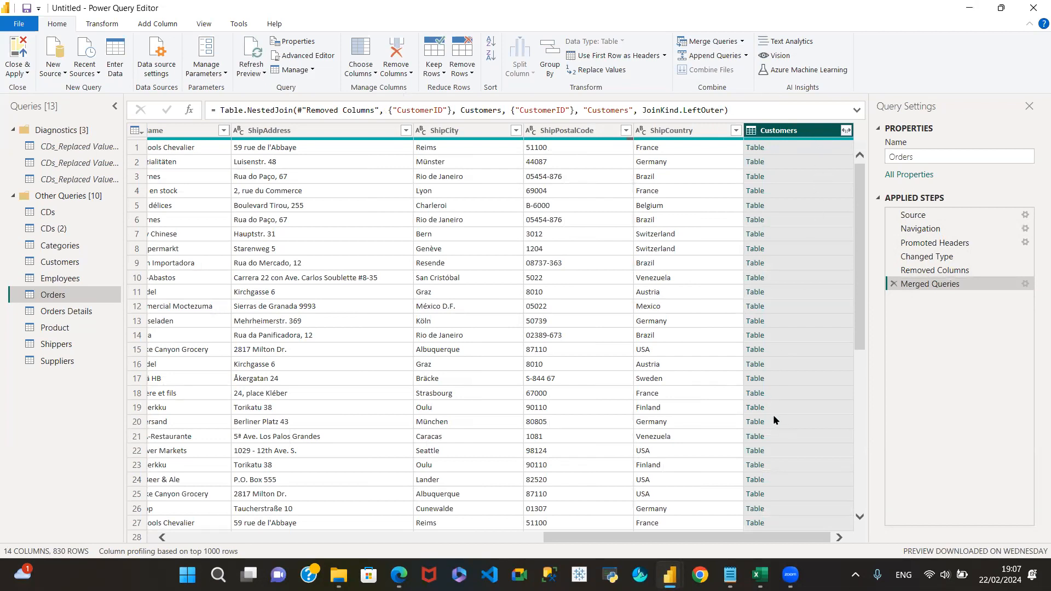
Expand the merged Customers column into FirstName, LastName and ContactTitle without the original column name prefix, and review the added columns
left_click(846, 131)
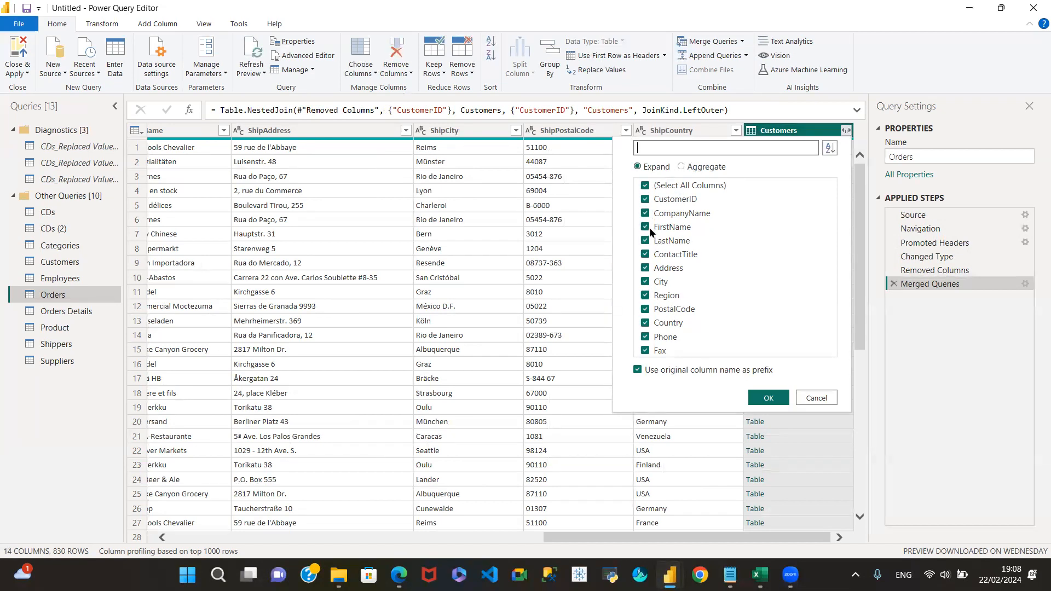
left_click(645, 187)
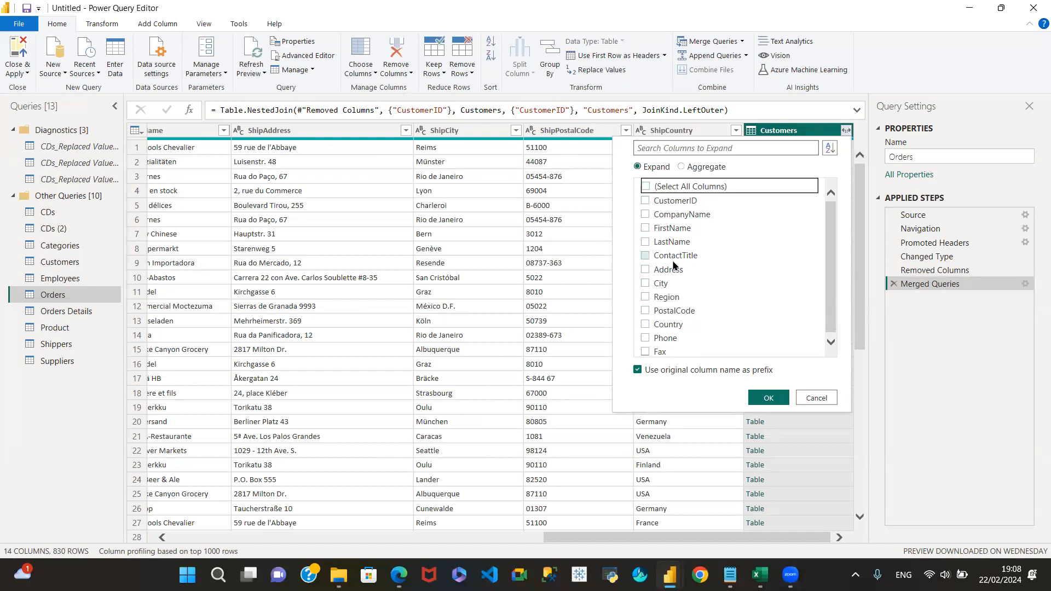
left_click(645, 227)
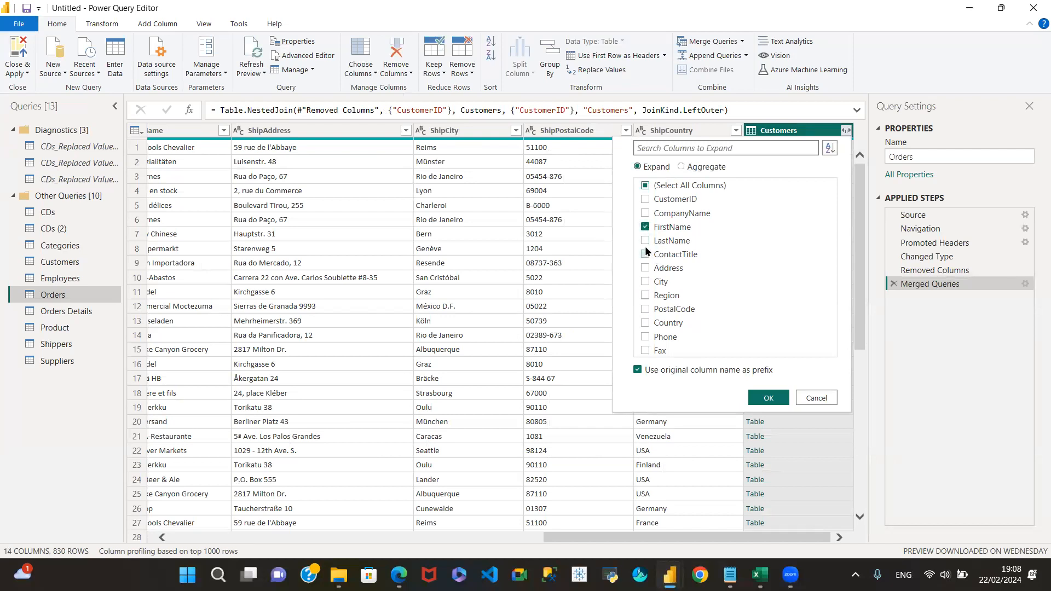
left_click(645, 240)
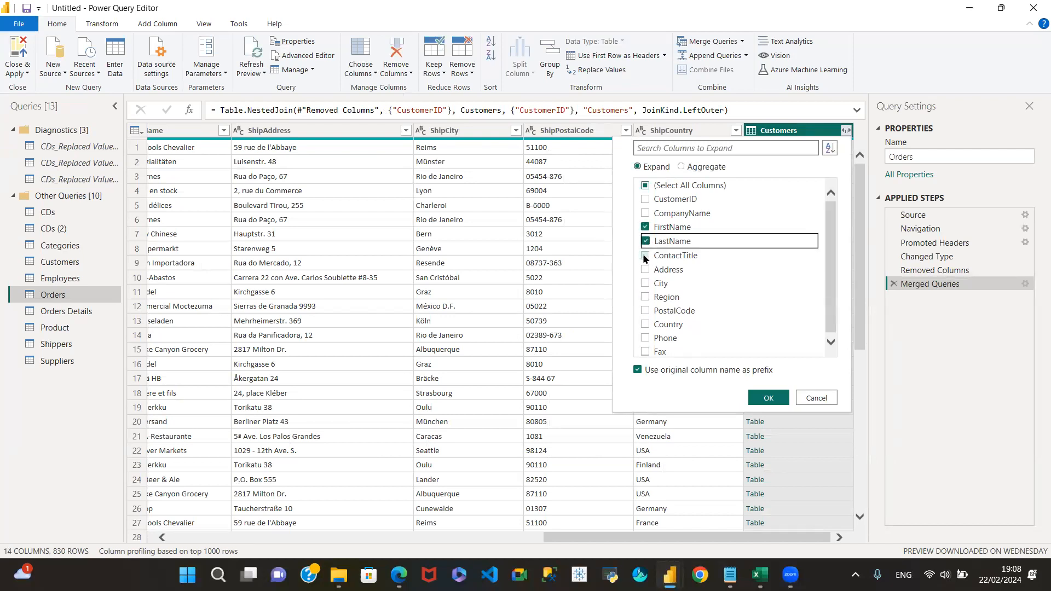
left_click(645, 256)
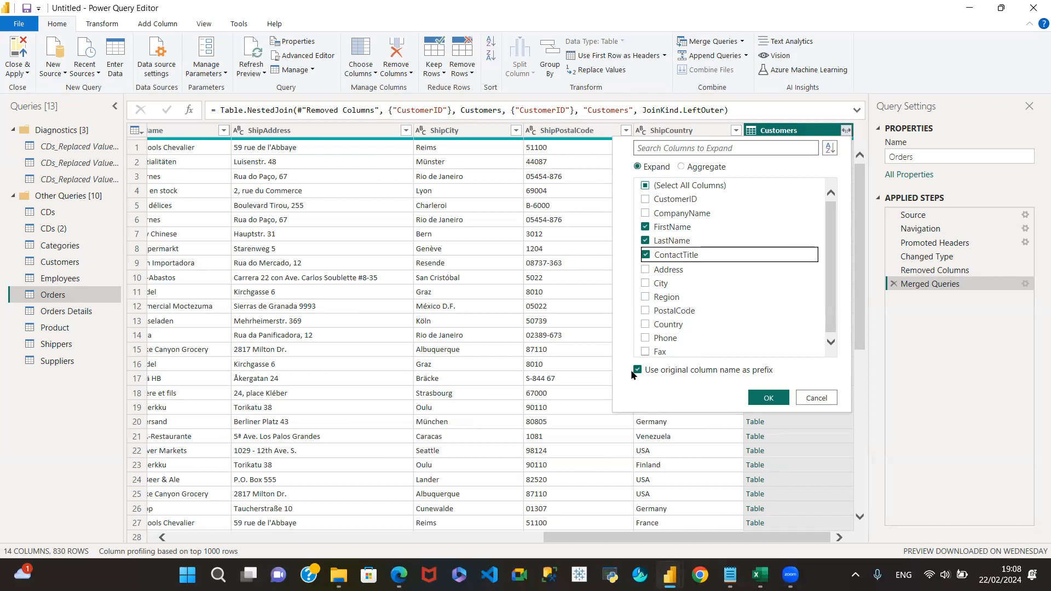
left_click(638, 371)
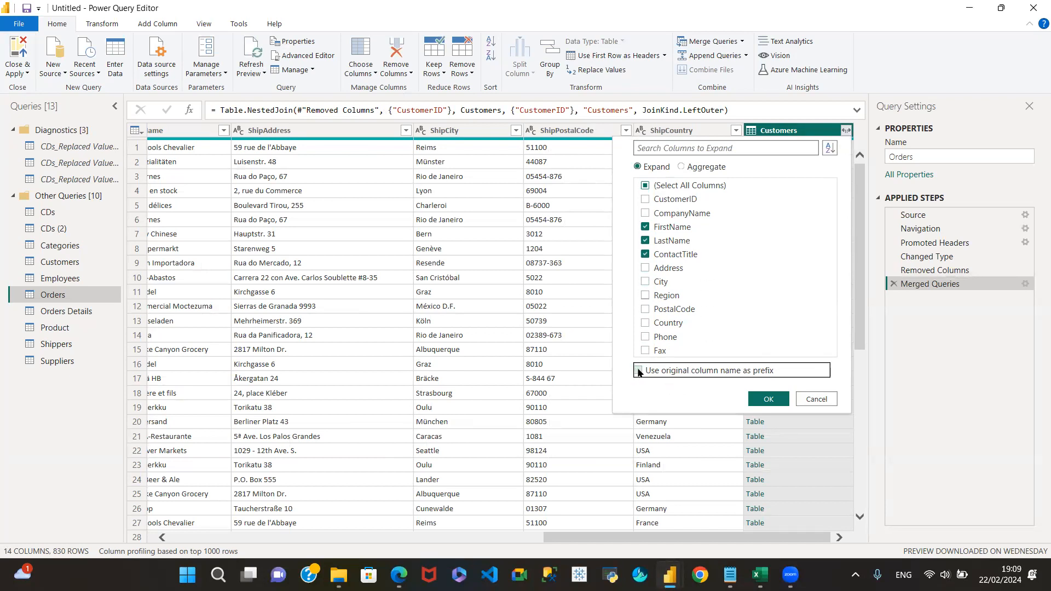
left_click(774, 397)
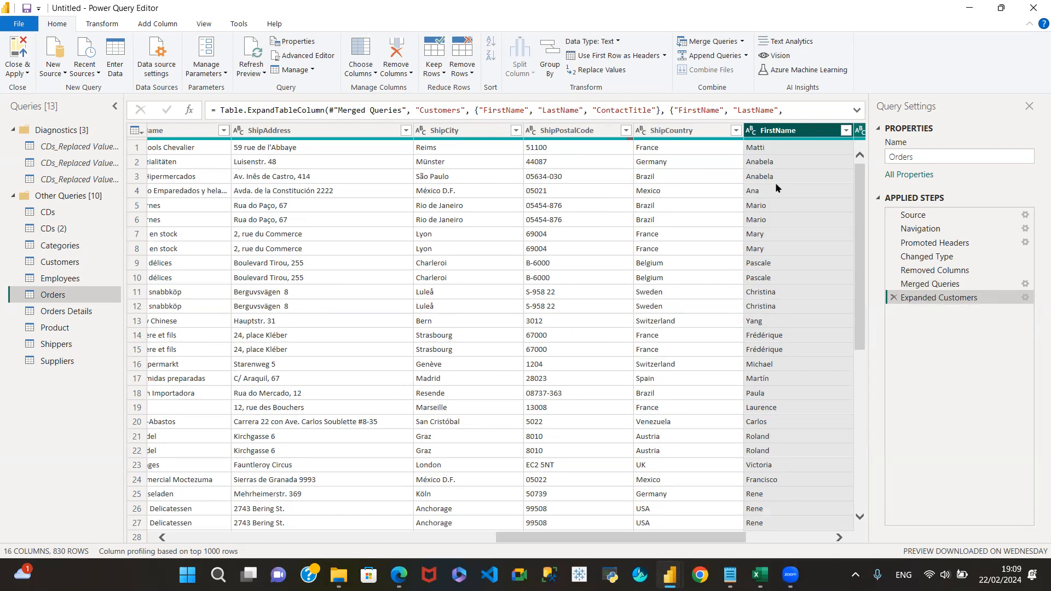
left_click_drag(711, 535, 797, 534)
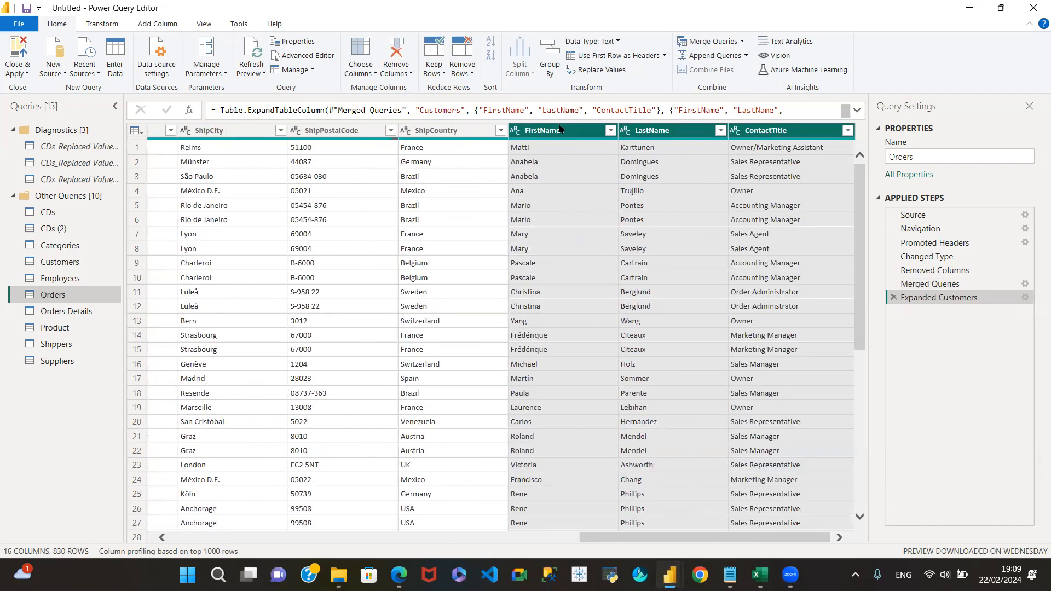
left_click(561, 130)
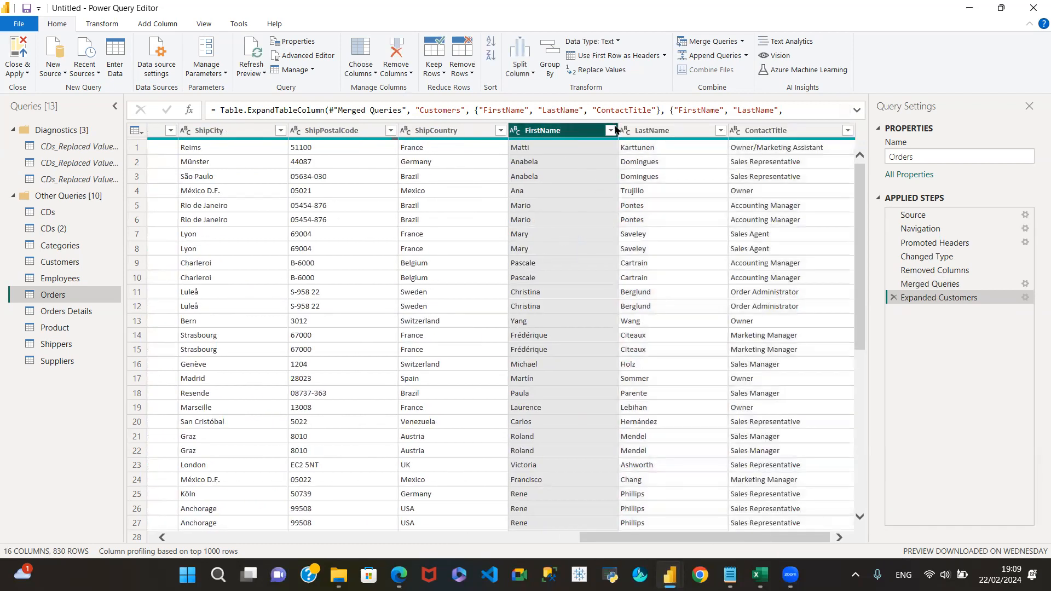
left_click(661, 132)
left_click(794, 134)
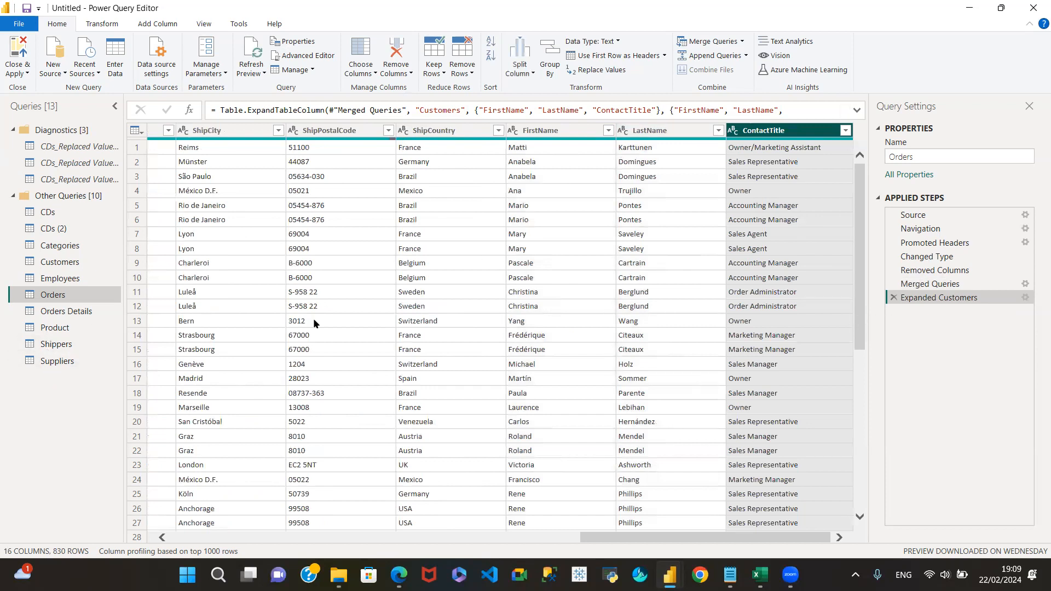
Remove the customer expansion and the merge from the applied steps of Orders
left_click(742, 42)
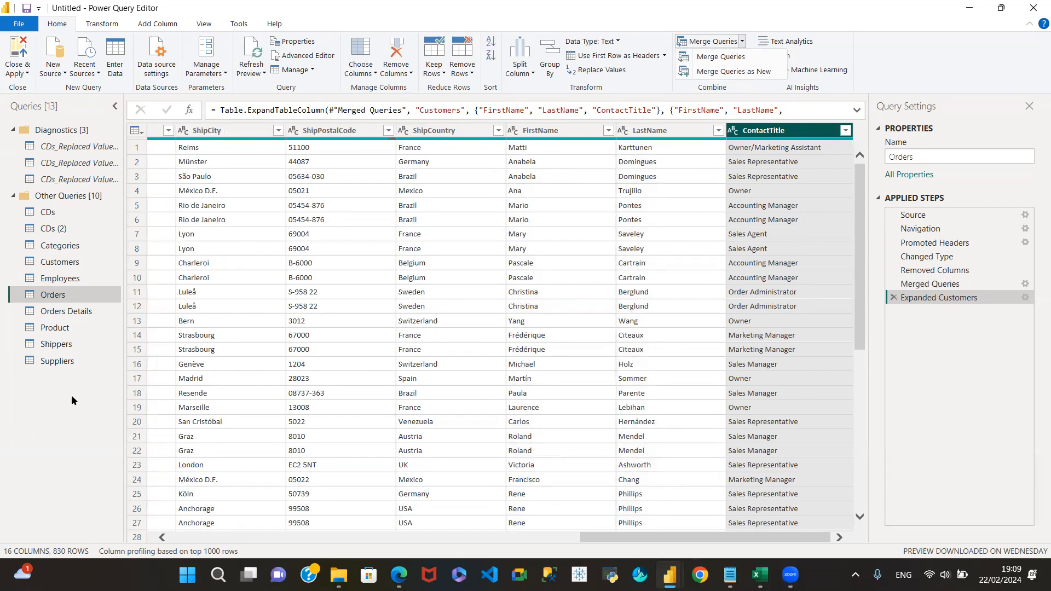
left_click(894, 299)
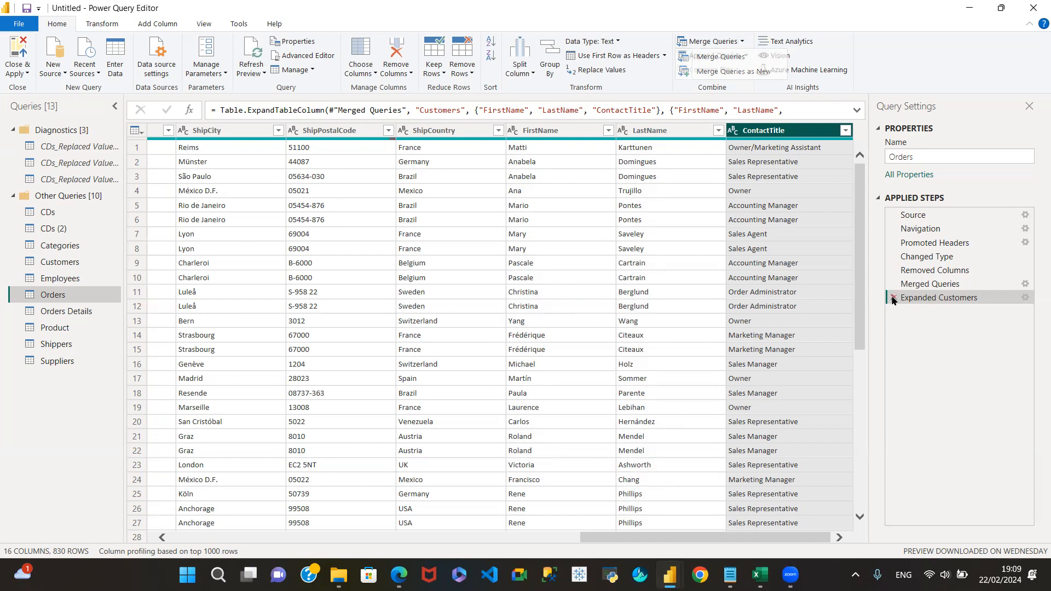
left_click(894, 298)
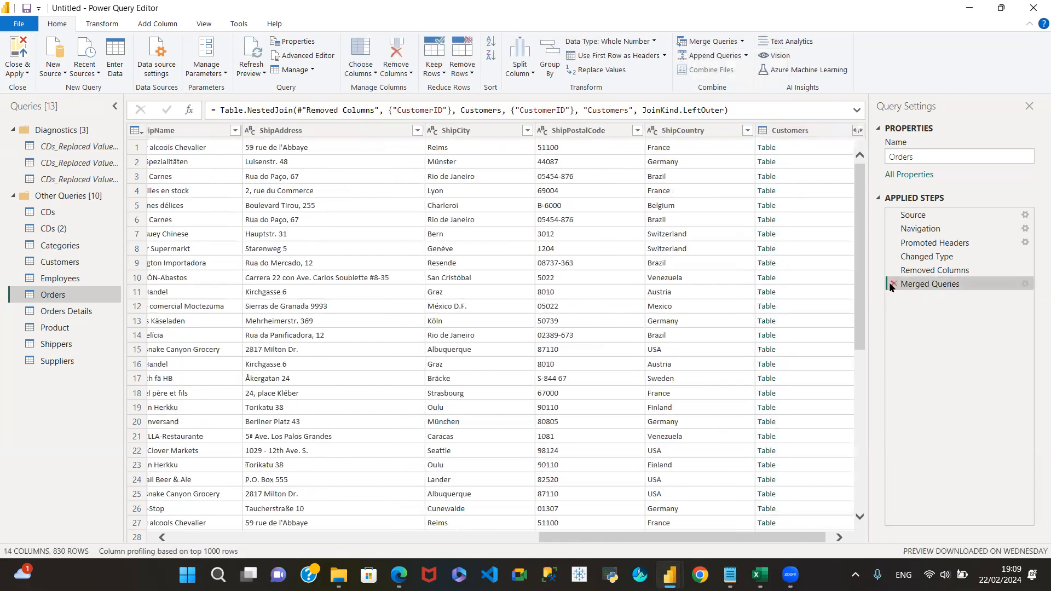
left_click(894, 284)
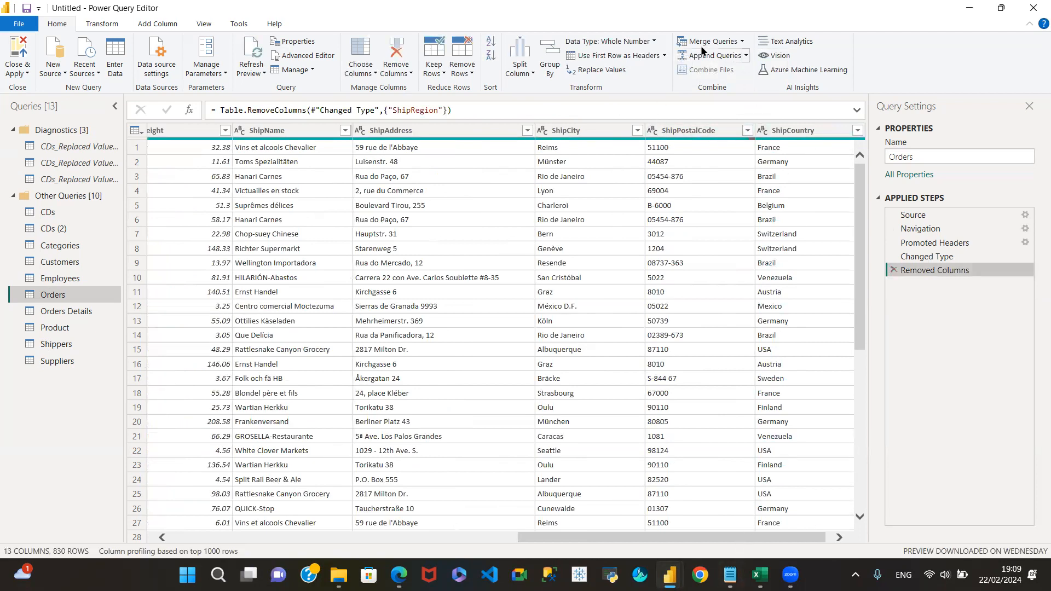
Merge Orders with Customers as a new query, matching both tables on CustomerID with a Left Outer join
left_click(743, 41)
left_click(731, 73)
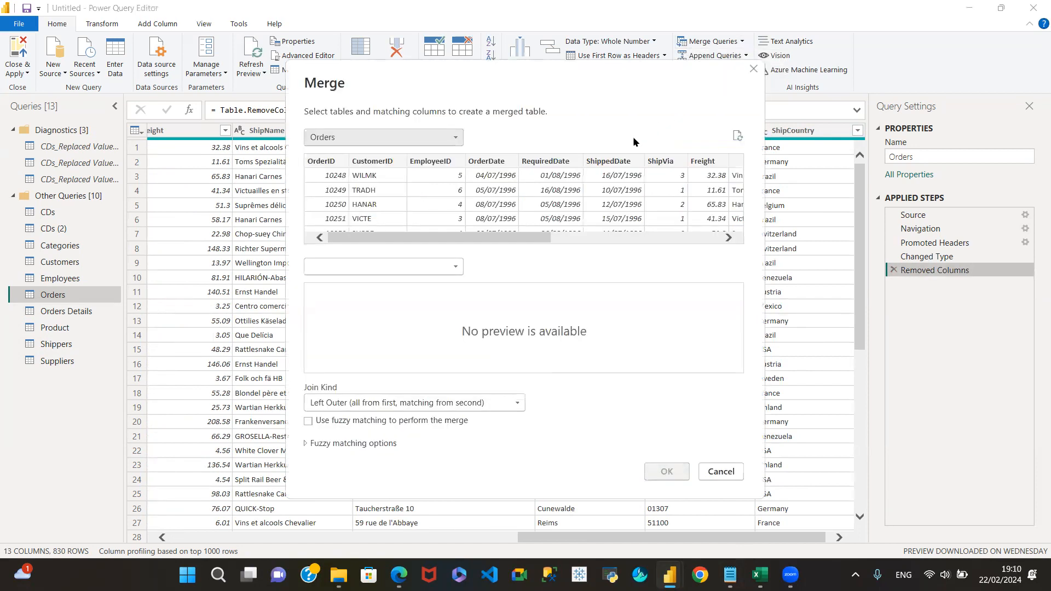
left_click(456, 266)
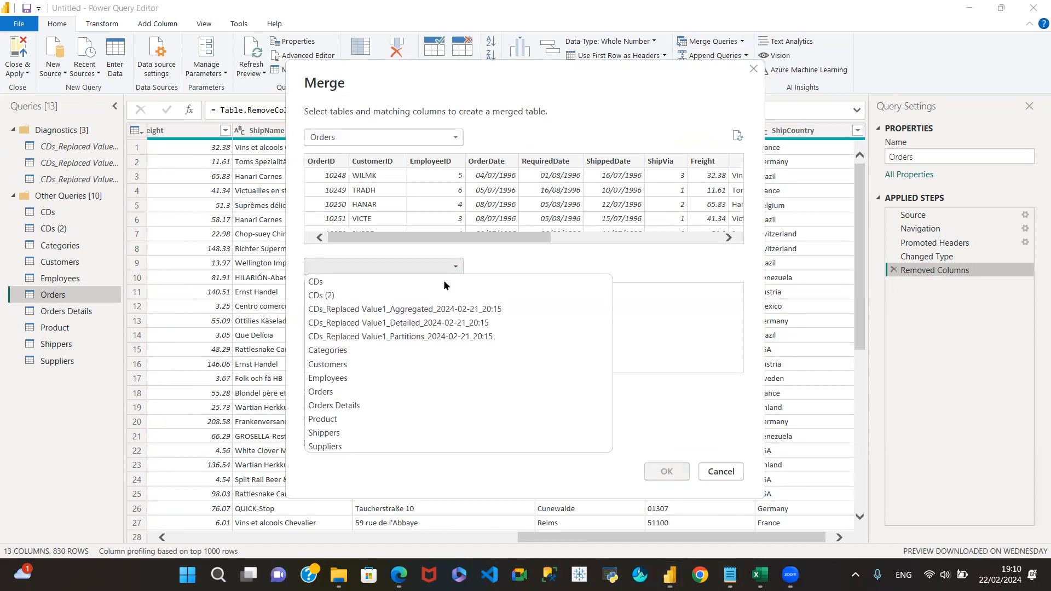
left_click(348, 365)
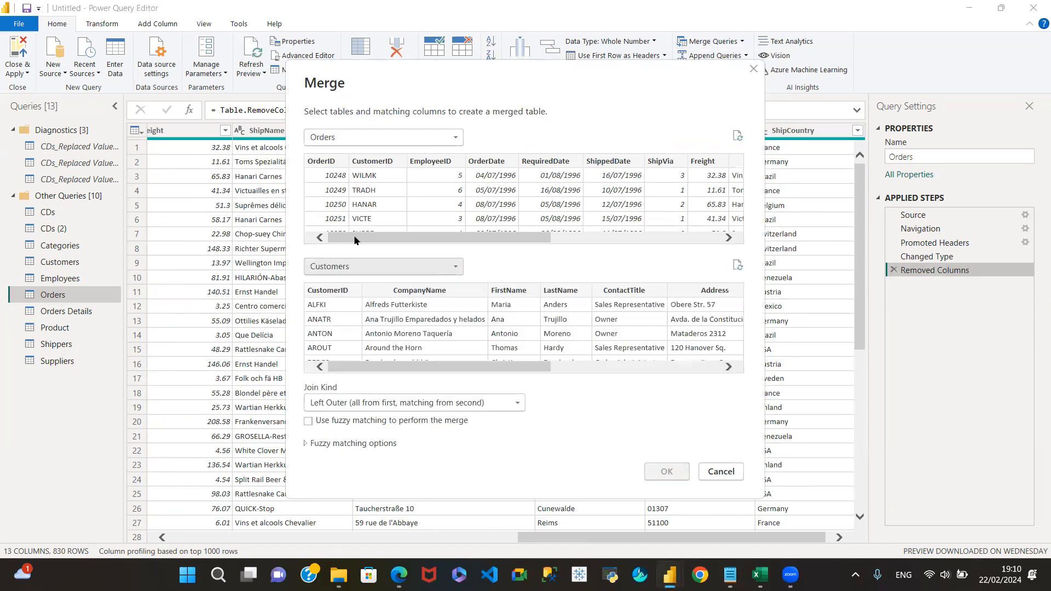
left_click(378, 164)
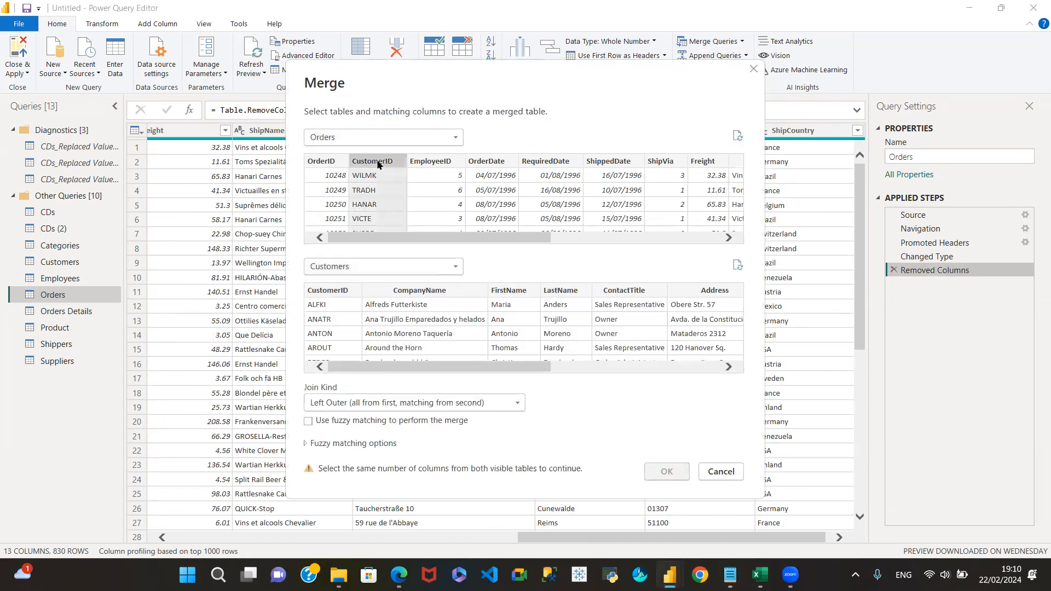
left_click(330, 293)
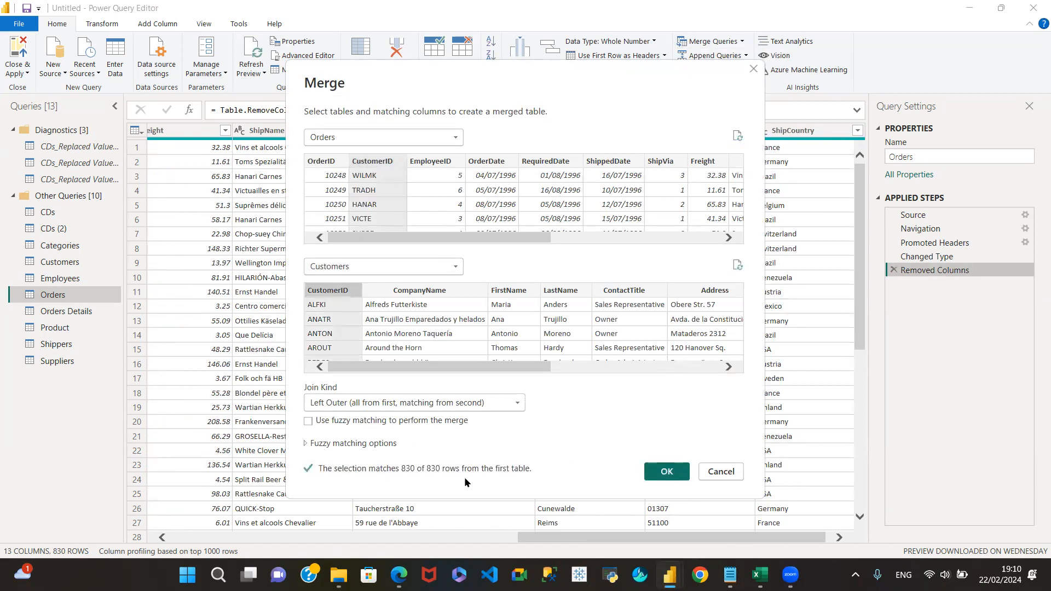
left_click(667, 471)
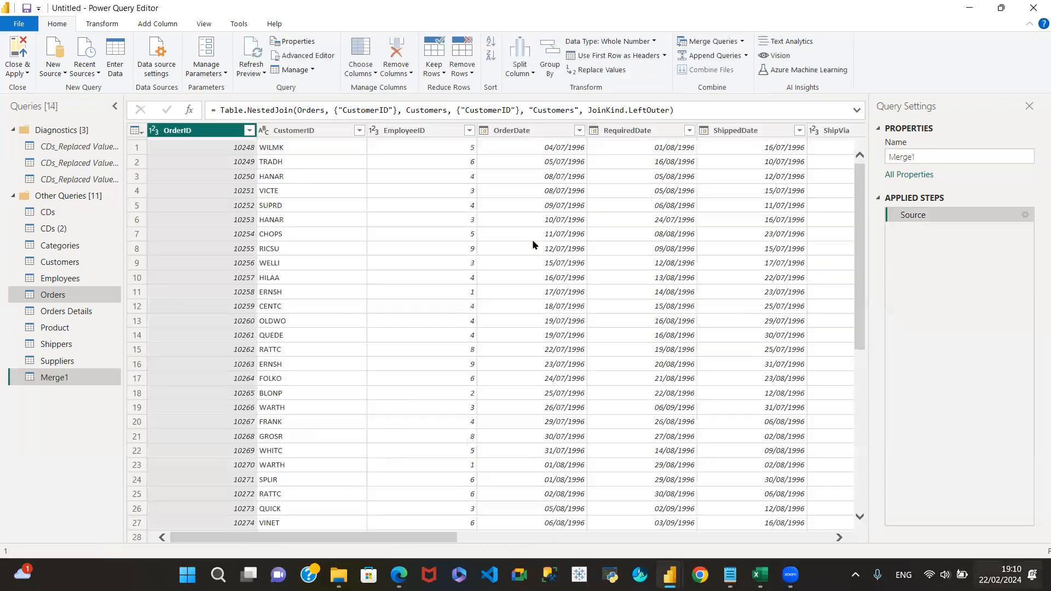
Expand the new query's Customers column into only FirstName, LastName and ContactTitle, without the original column name as prefix
left_click(445, 531)
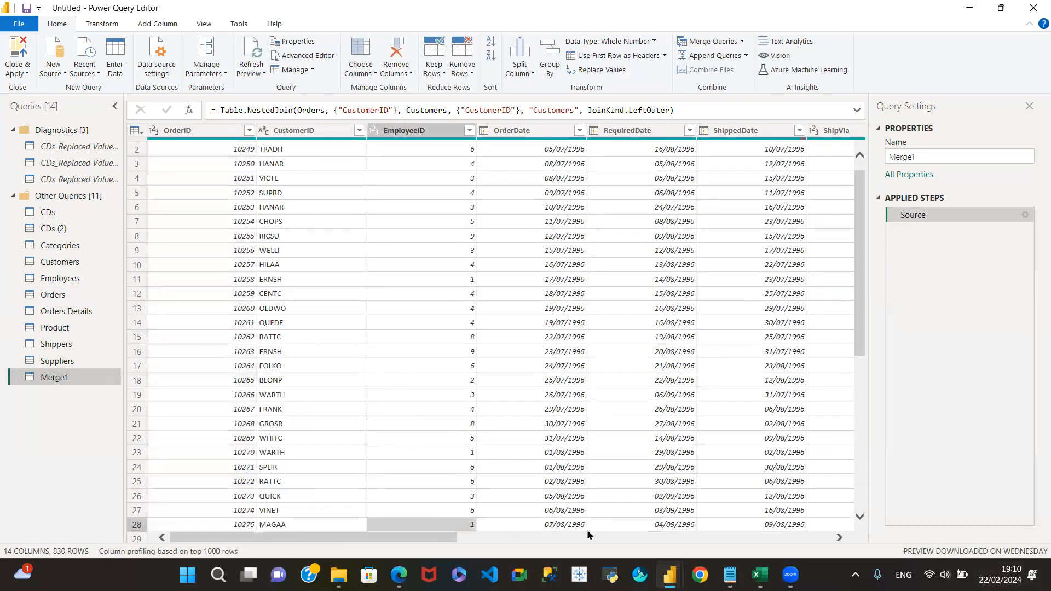
left_click_drag(390, 531, 856, 535)
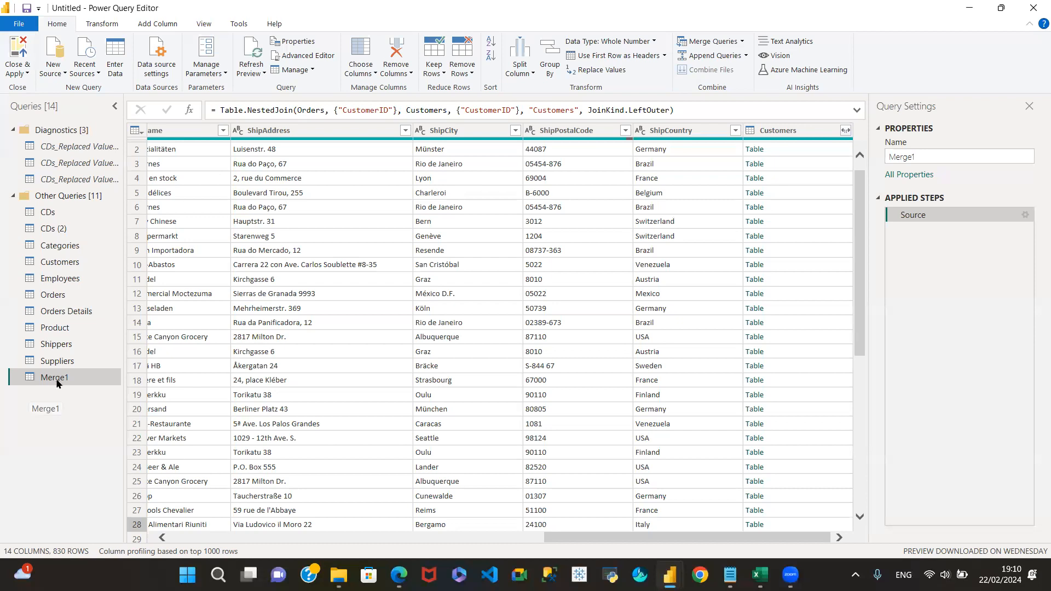
left_click(846, 130)
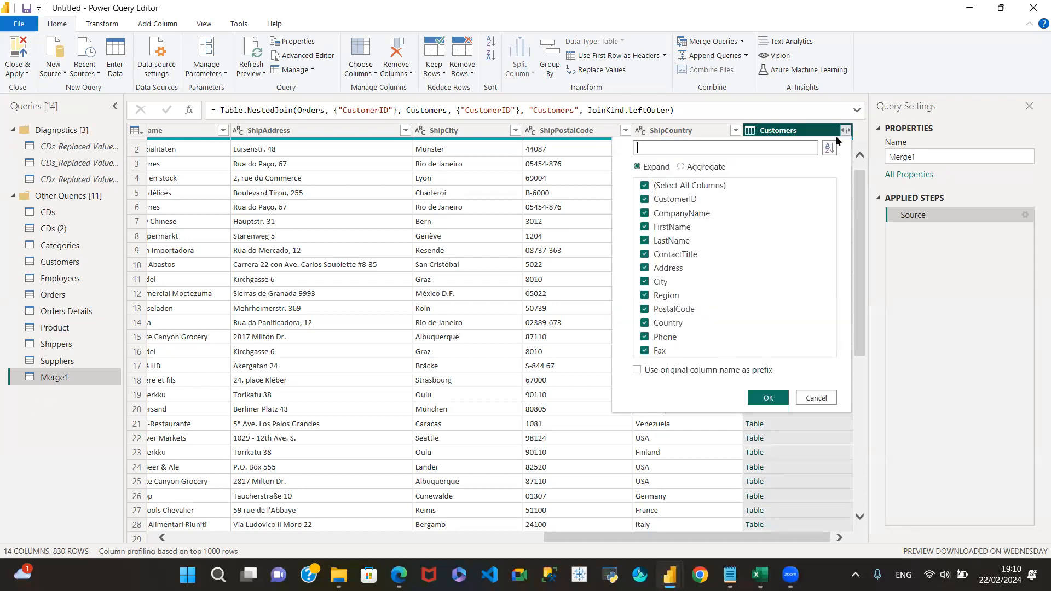
left_click(645, 186)
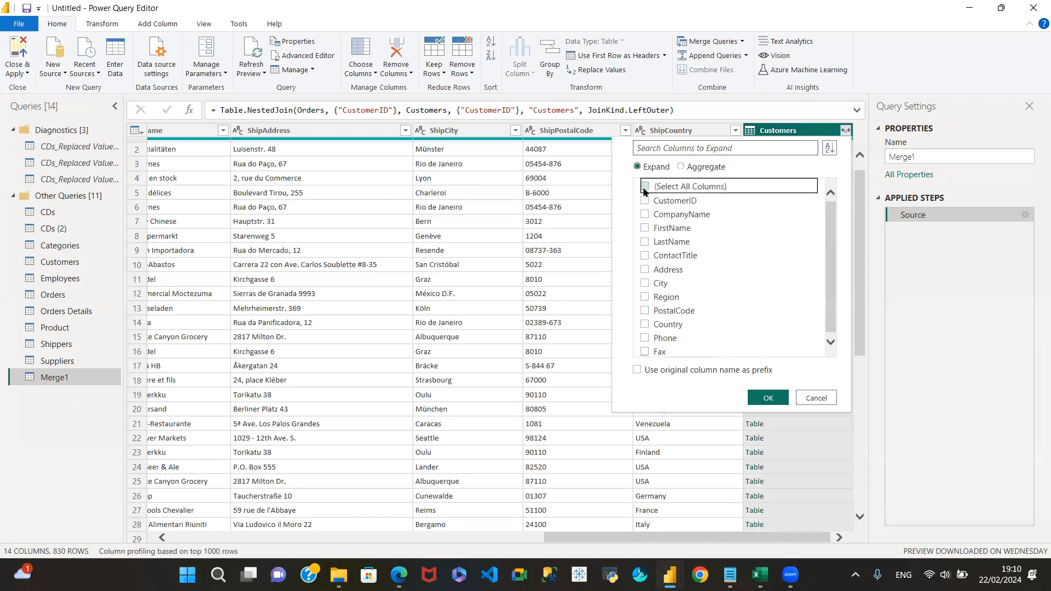
left_click(646, 228)
left_click(647, 241)
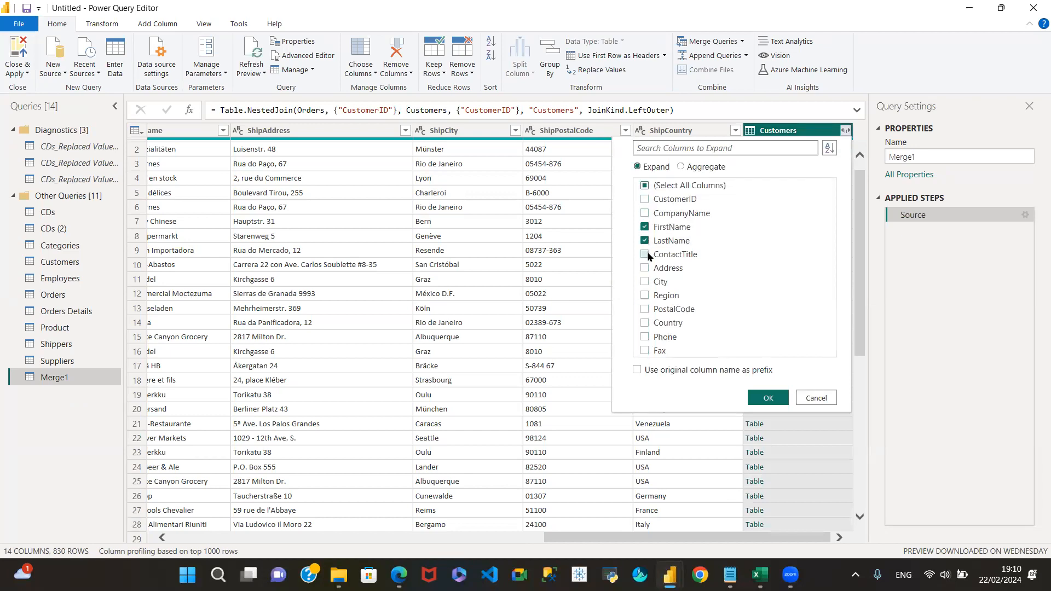
left_click(646, 255)
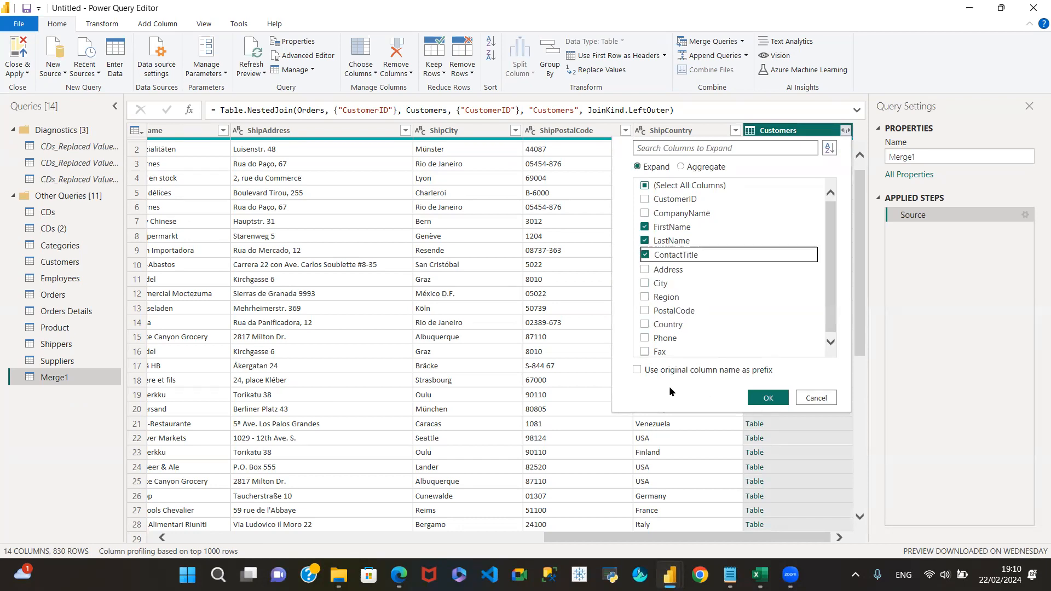
left_click(771, 397)
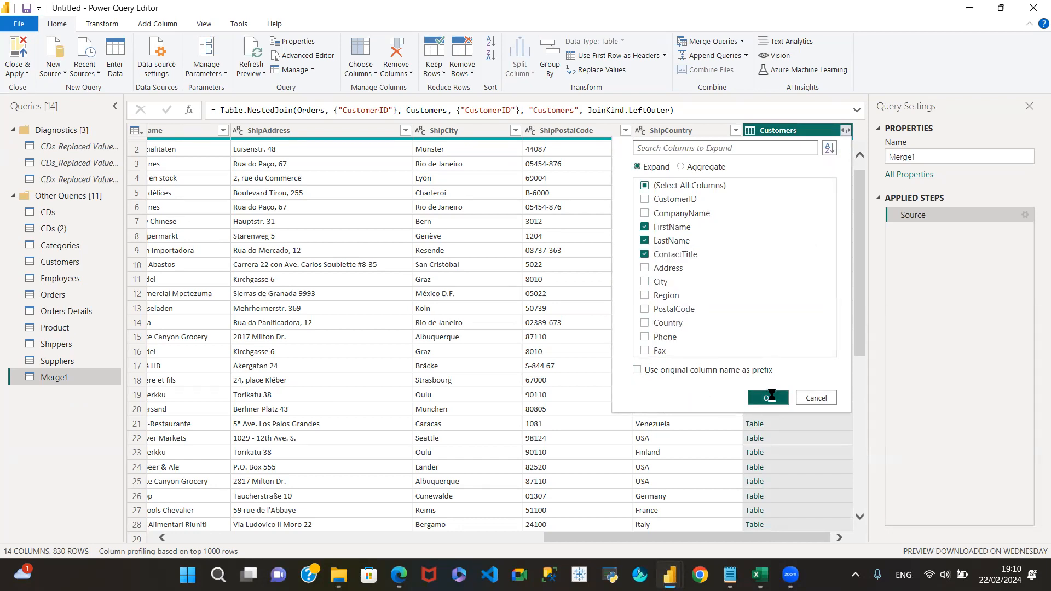
Rename the newly merged query to Merge
left_click(742, 41)
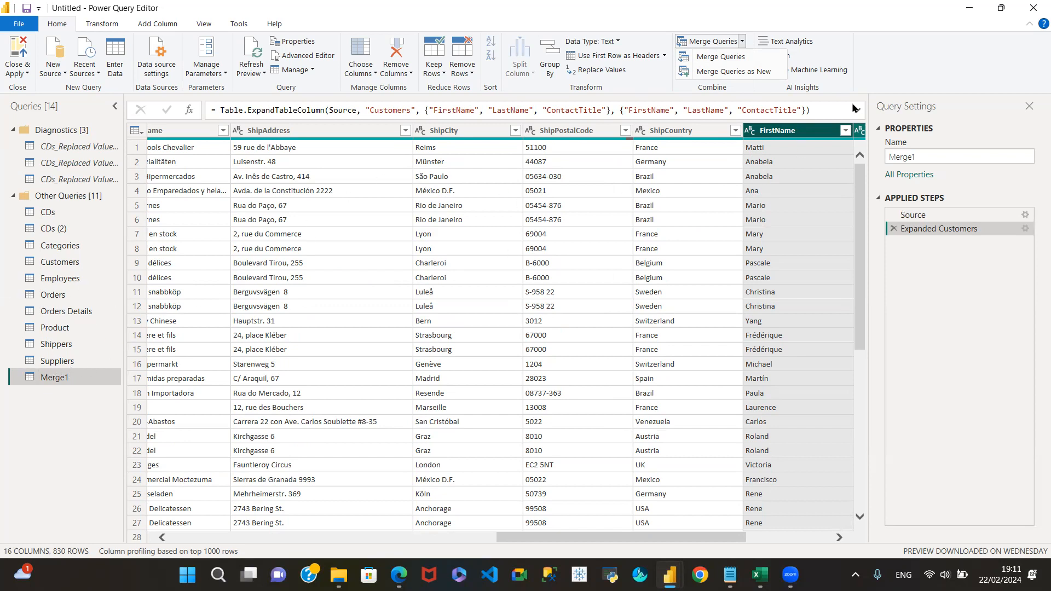
left_click(65, 413)
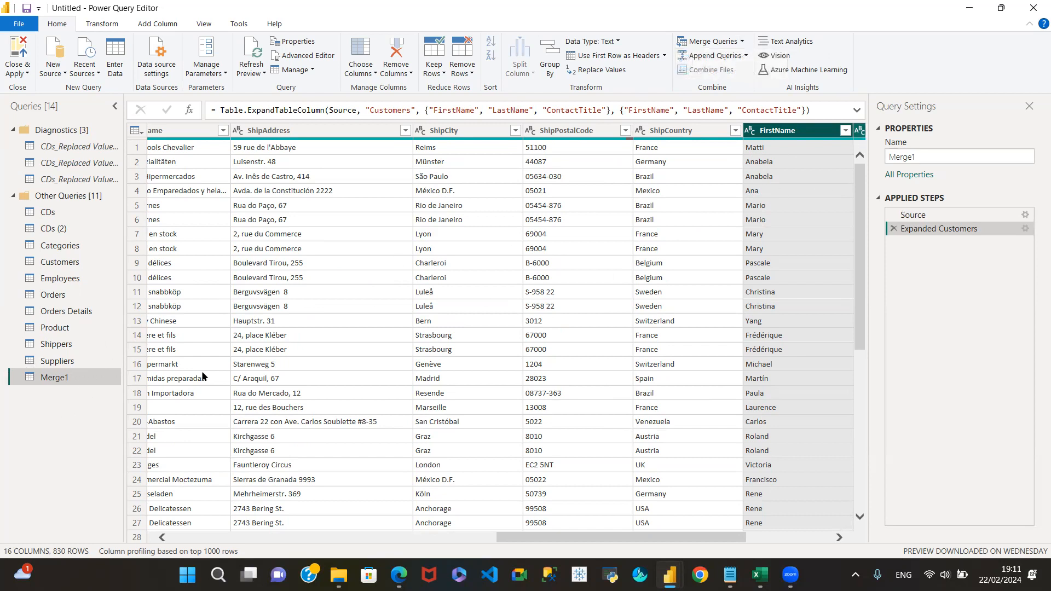
left_click(919, 154)
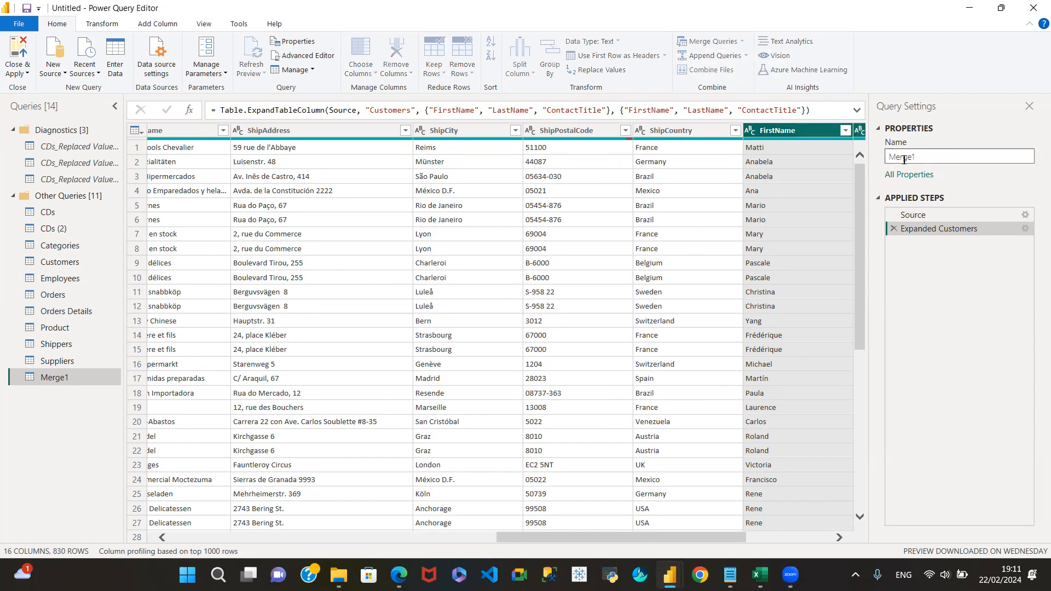
key("BackSpace")
key("Return")
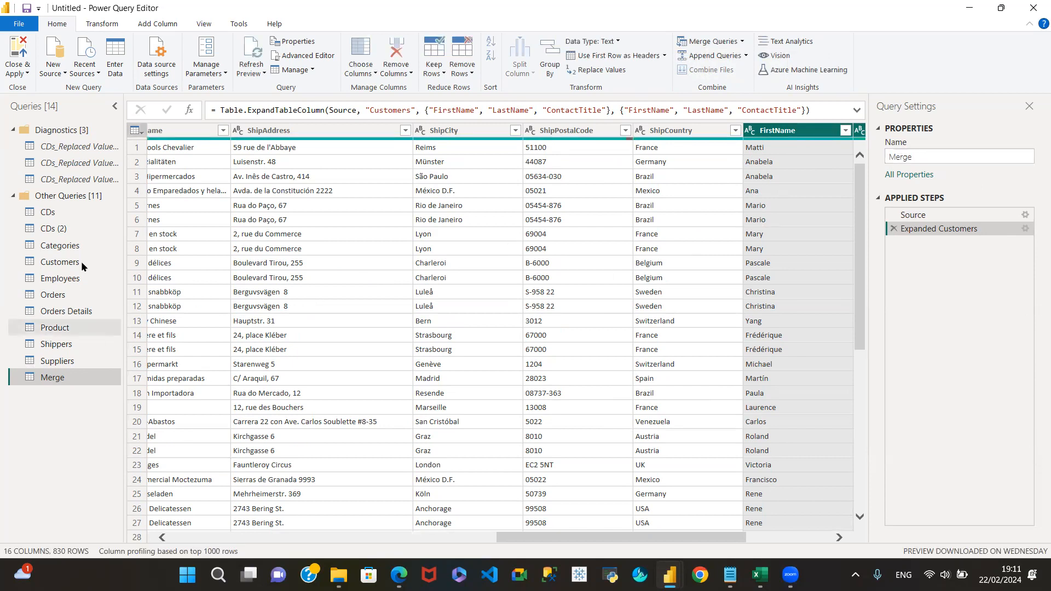
Review the Orders, Customers and Merge queries, and examine the ProductID and Quantity columns in Orders Details
left_click(67, 294)
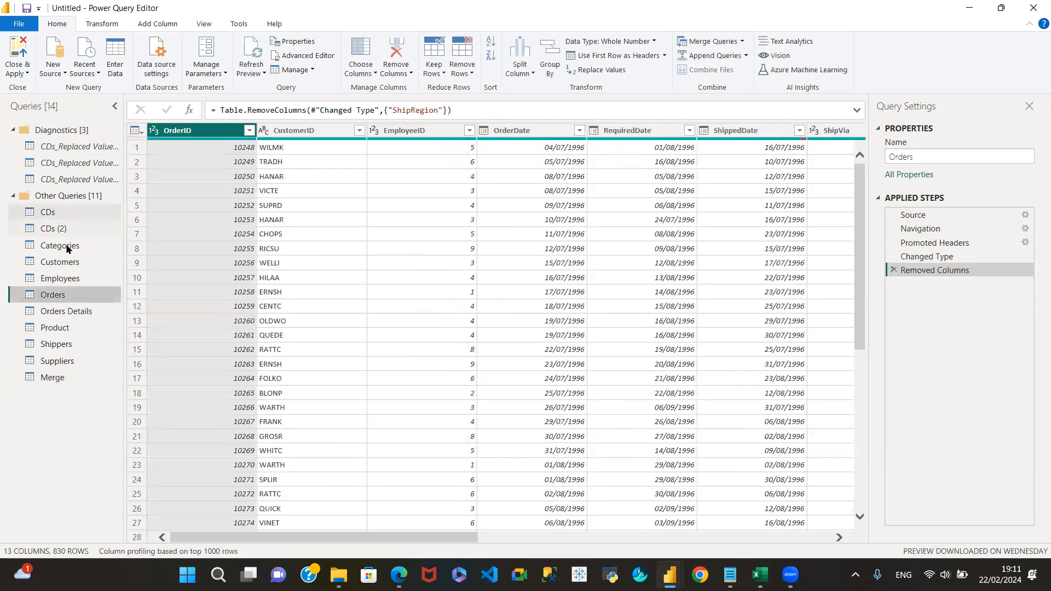
left_click(63, 263)
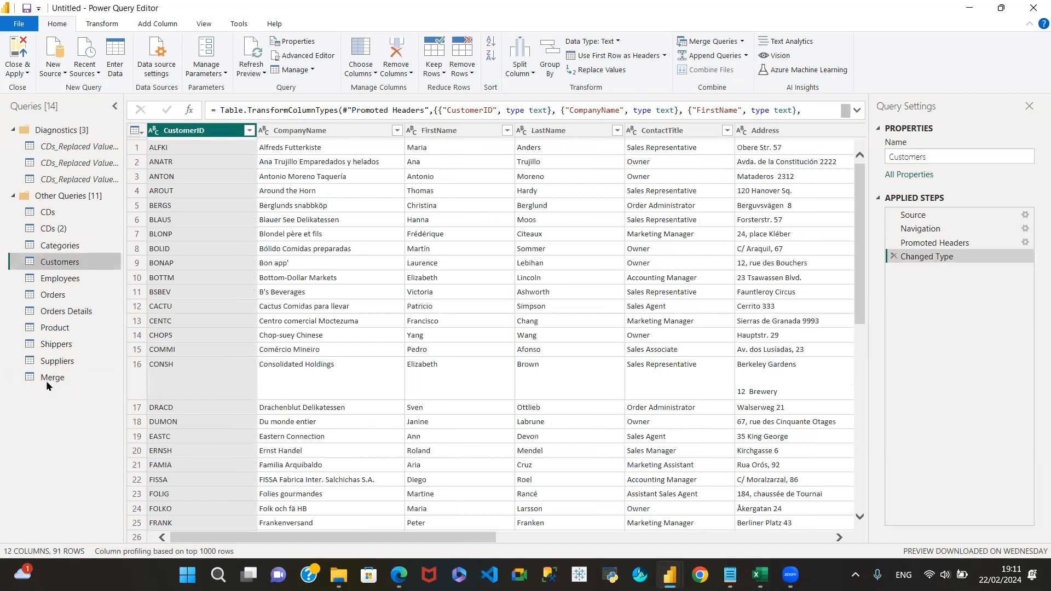
left_click(48, 378)
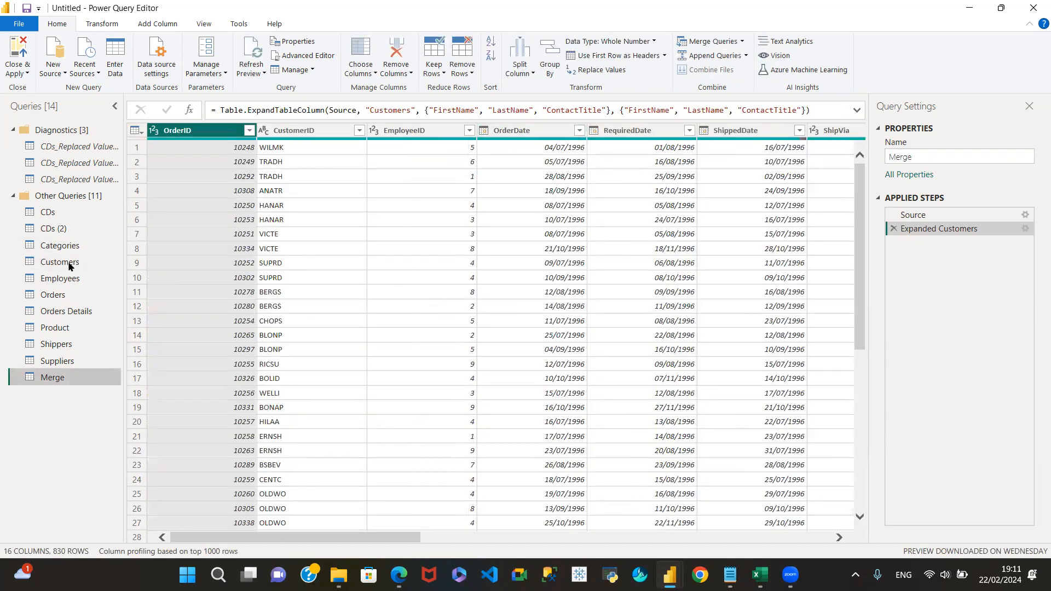
left_click(75, 312)
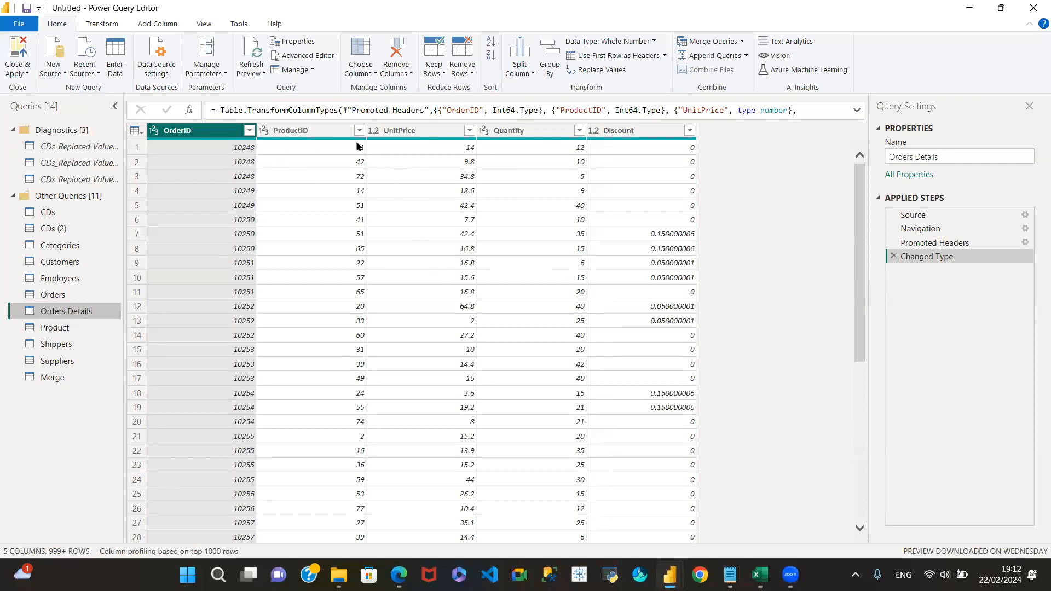
left_click(334, 133)
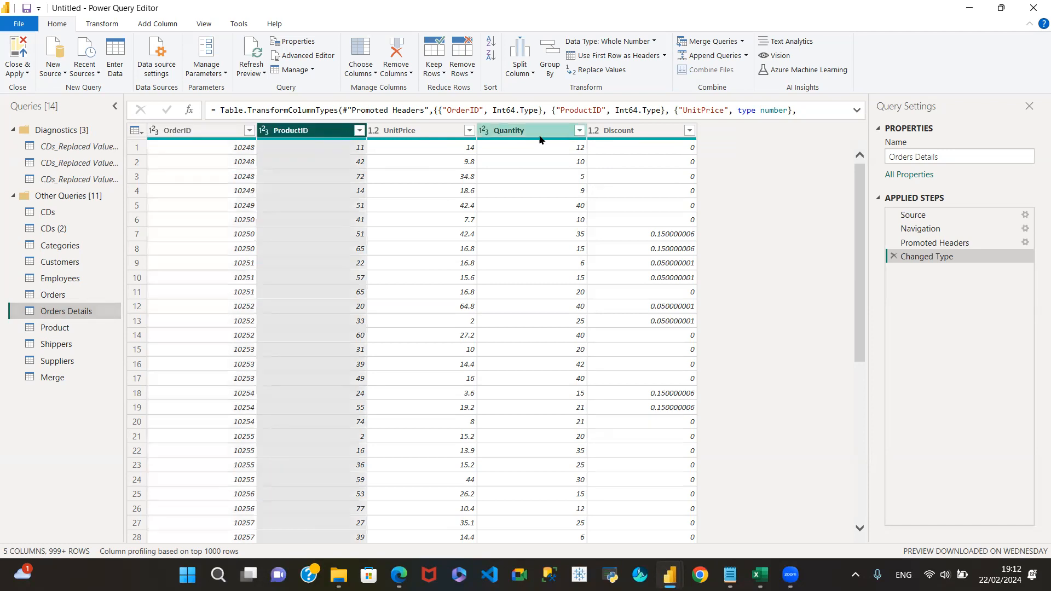
left_click(540, 133)
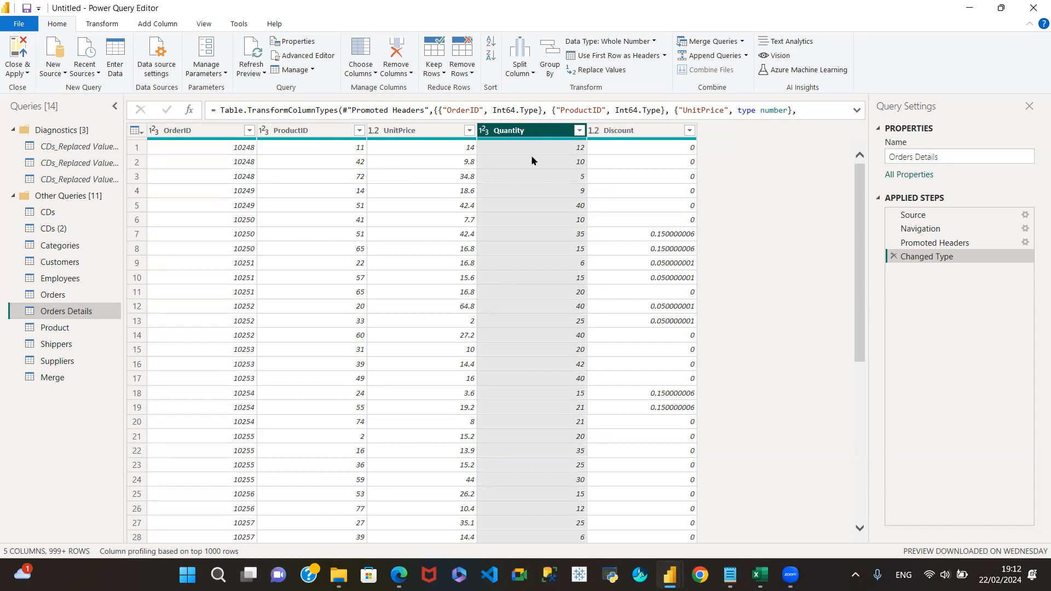
left_click(304, 133)
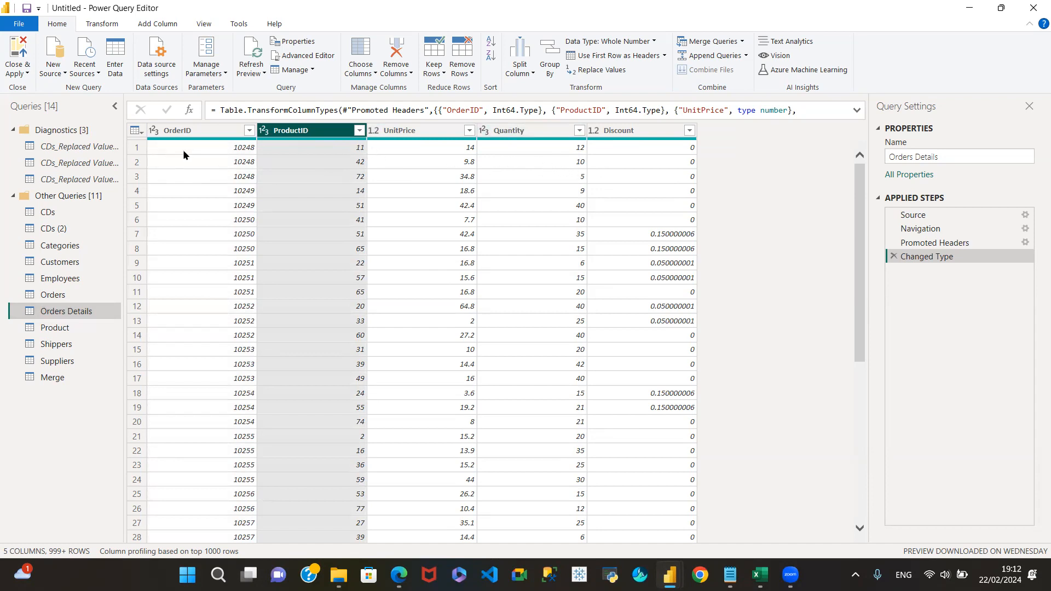
Group the Orders Details rows by OrderID, adding a ToTAL_Qty column that holds the Sum of Quantity
left_click(198, 133)
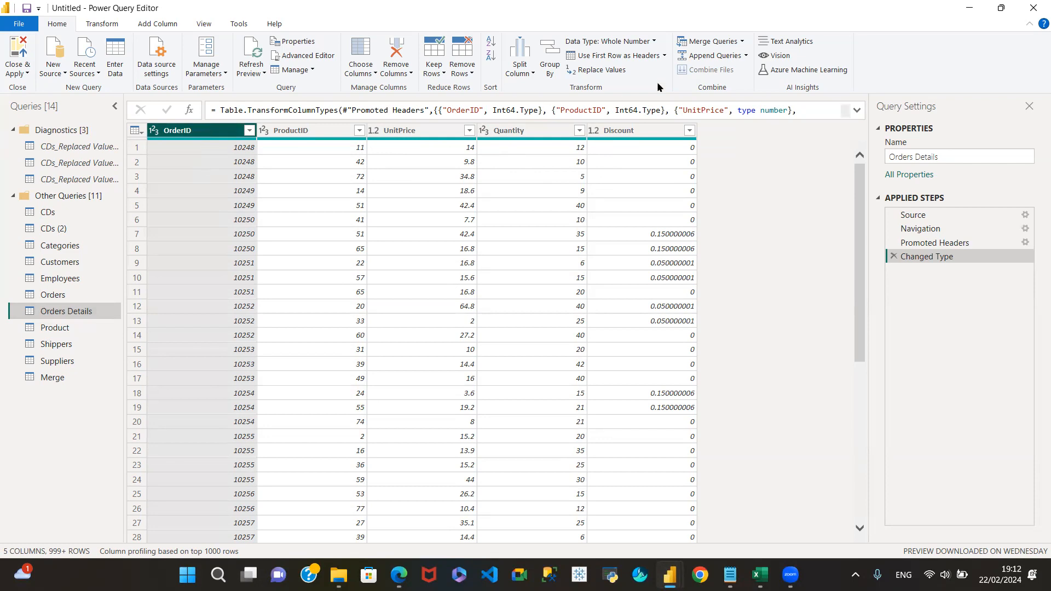
left_click(551, 55)
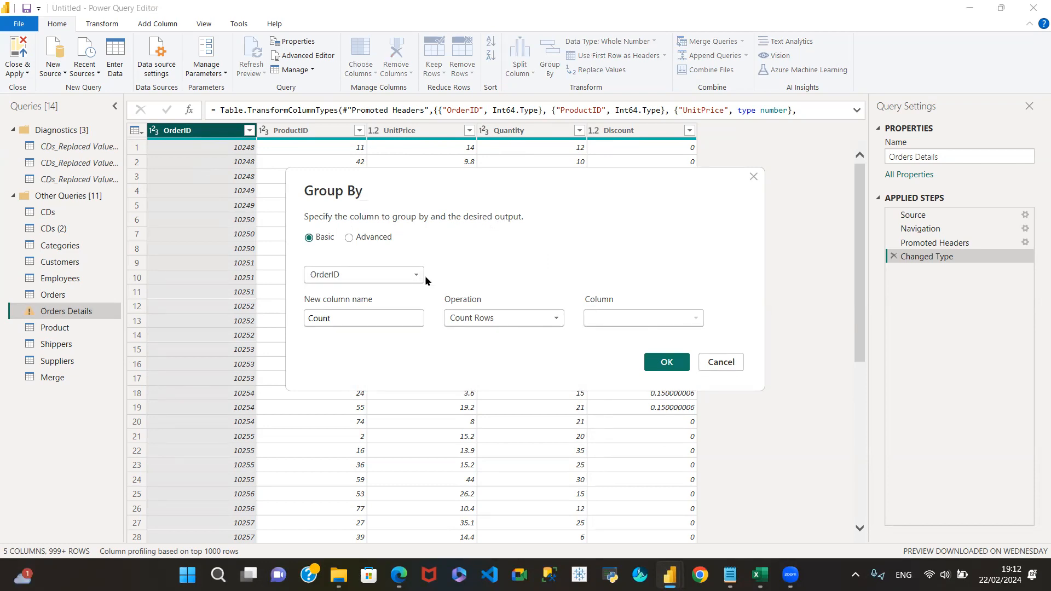
left_click(340, 318)
key("ctrl+a")
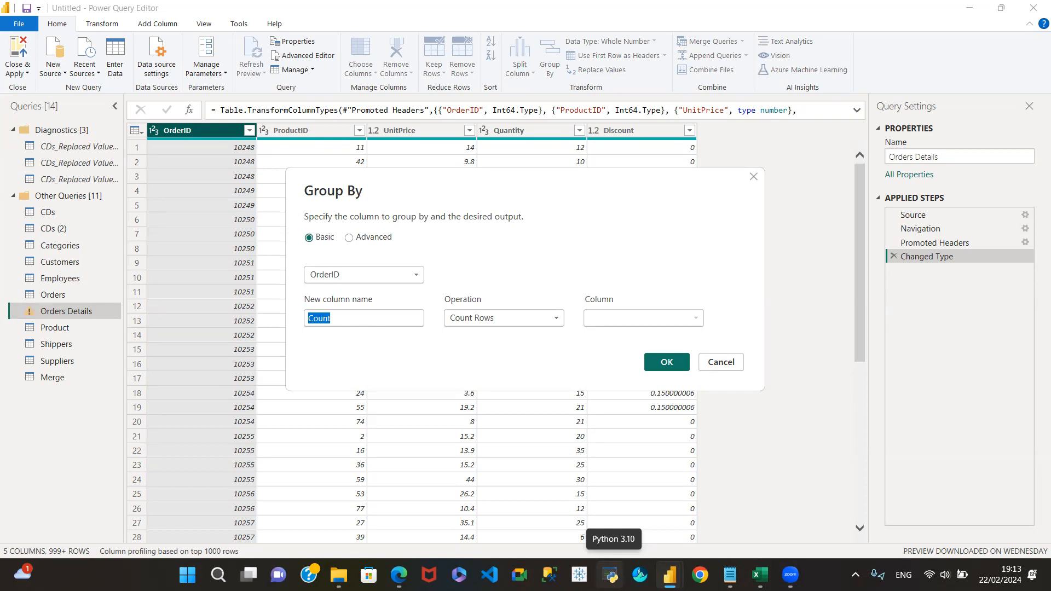
type("T")
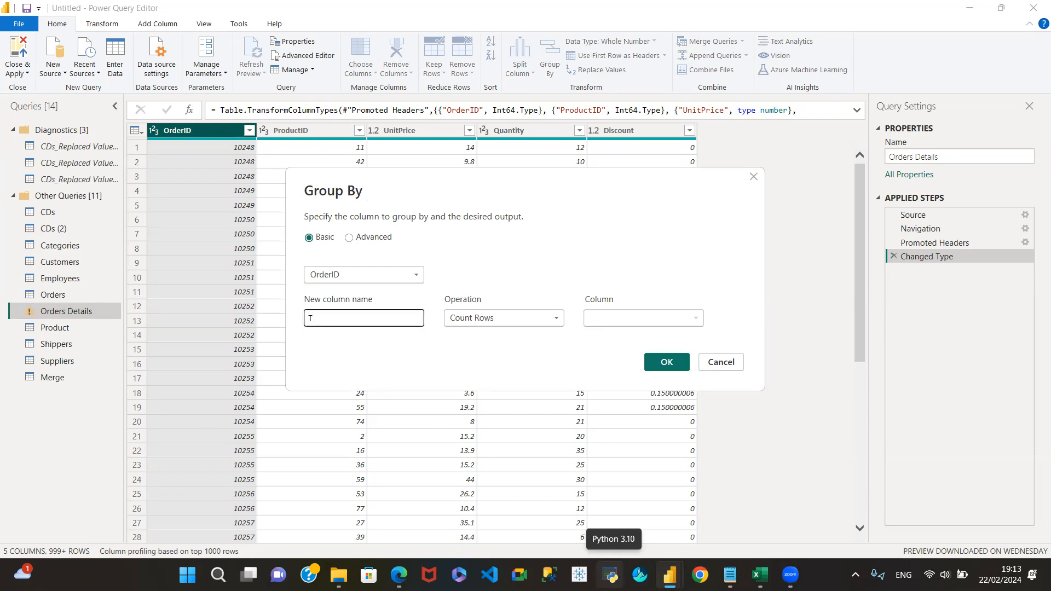
type("oTAL_Qty")
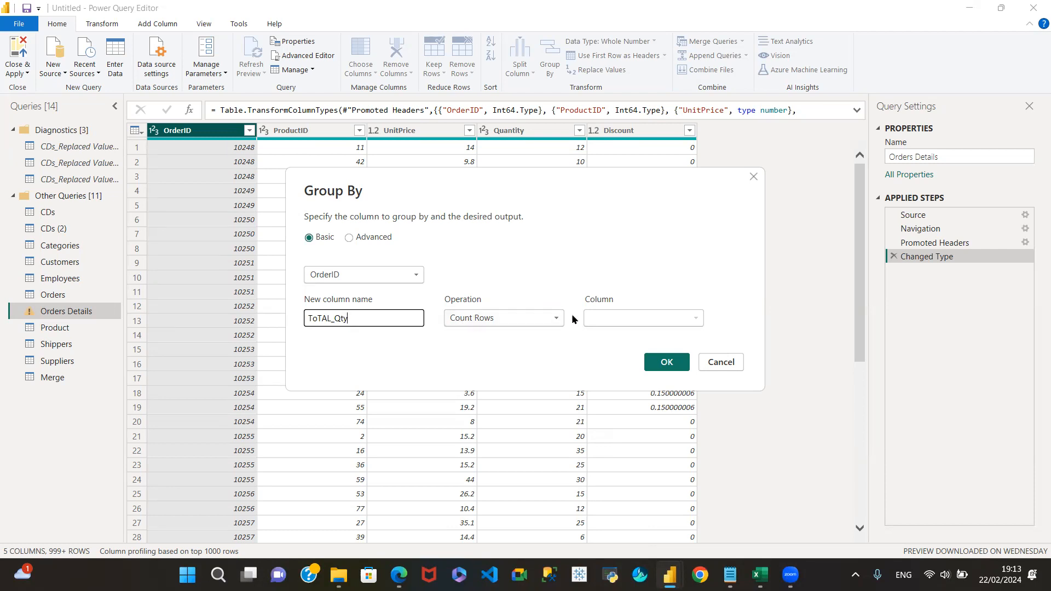
left_click(556, 319)
left_click(489, 333)
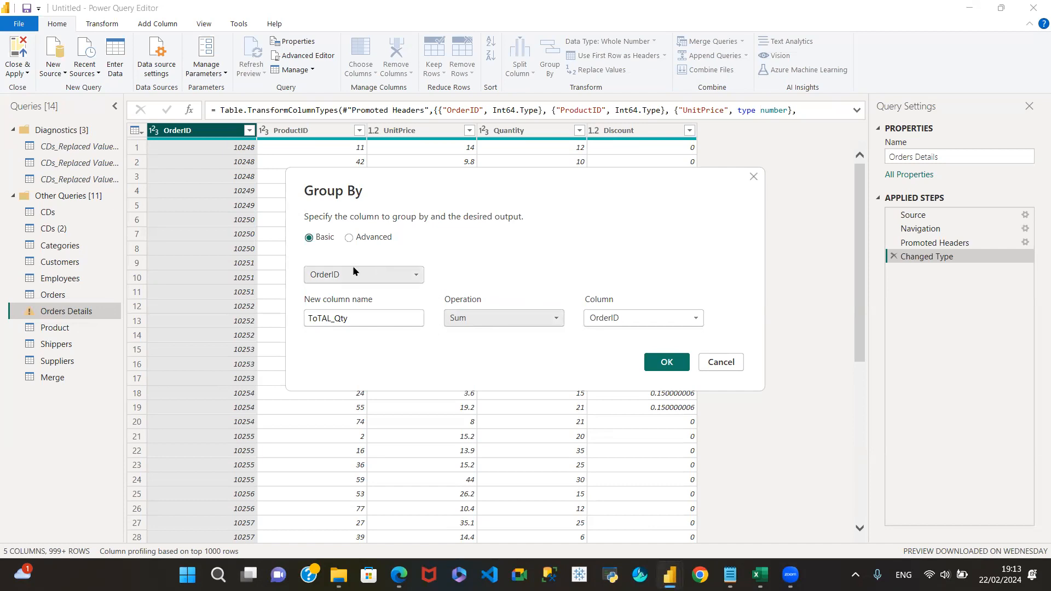
left_click(697, 319)
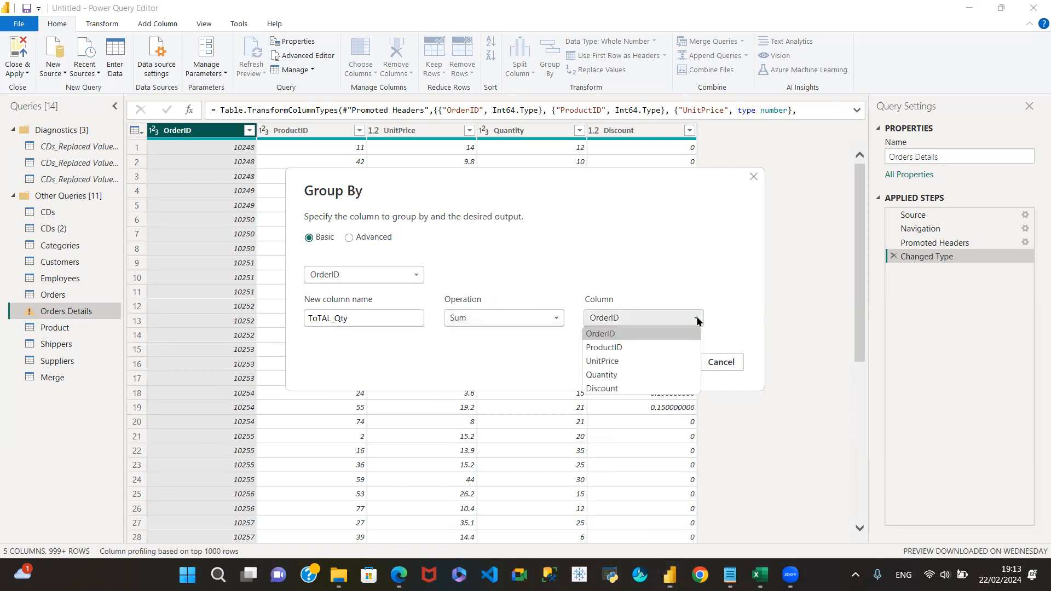
left_click(602, 377)
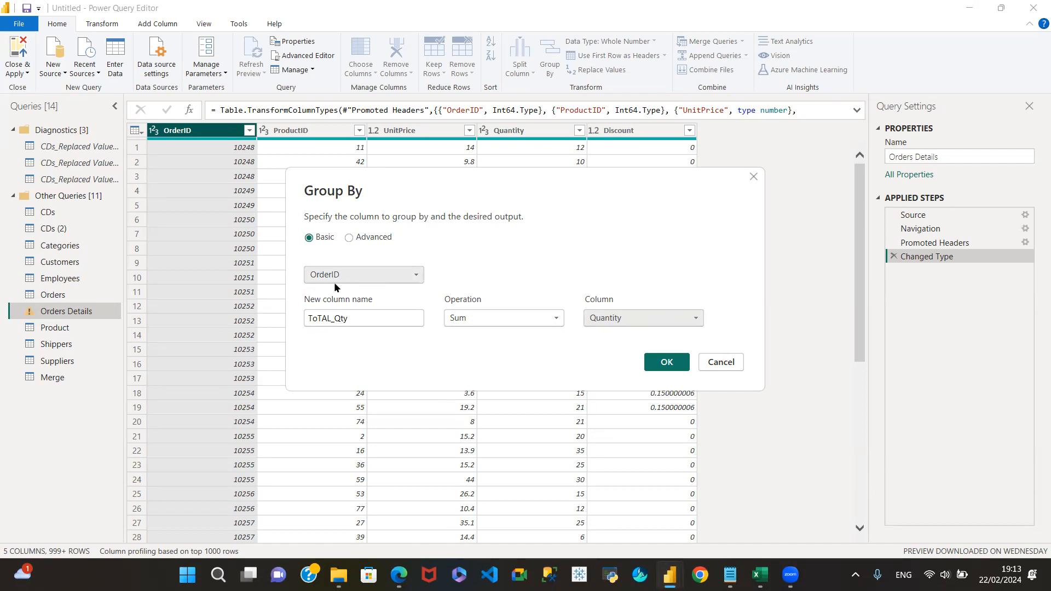
left_click(661, 364)
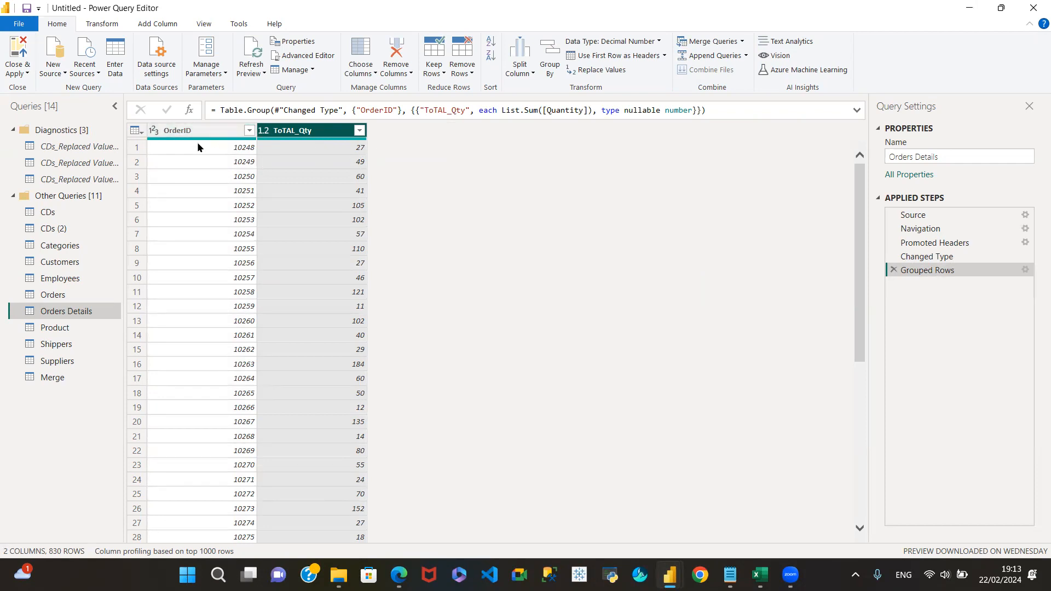
Remove the Grouped Rows step from the applied steps of Orders Details
mouse_move(200, 143)
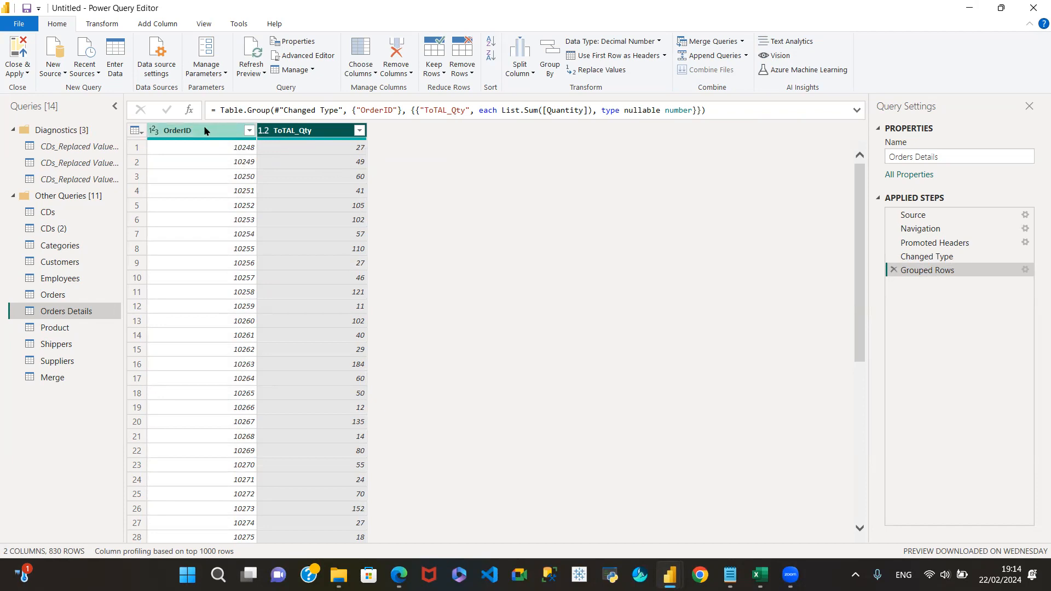
left_click(890, 271)
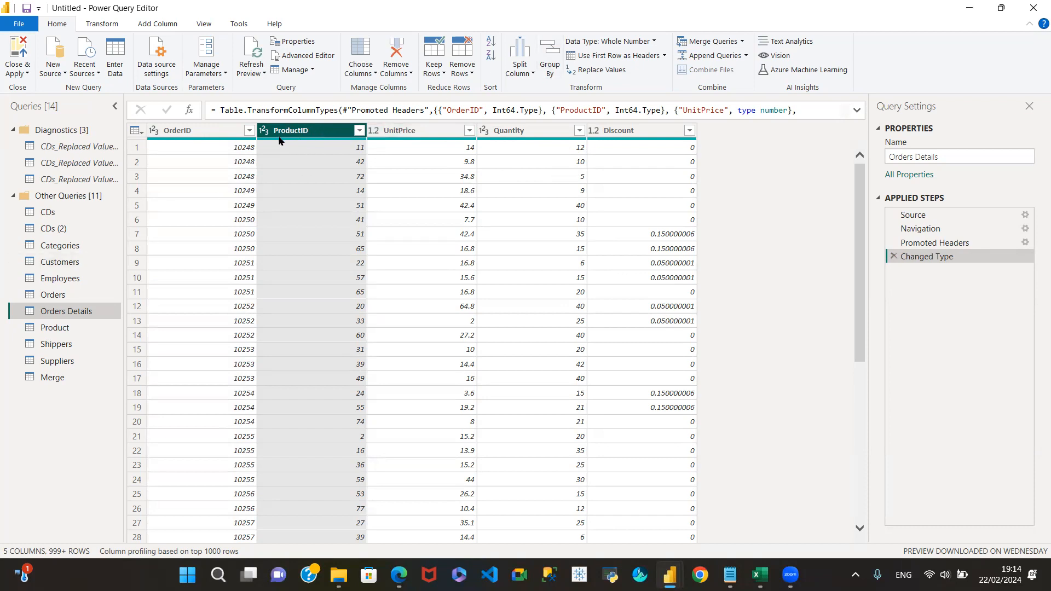
Group the Orders Details rows by ProductID, adding a TotalQty column that holds the Sum of Quantity
left_click(550, 60)
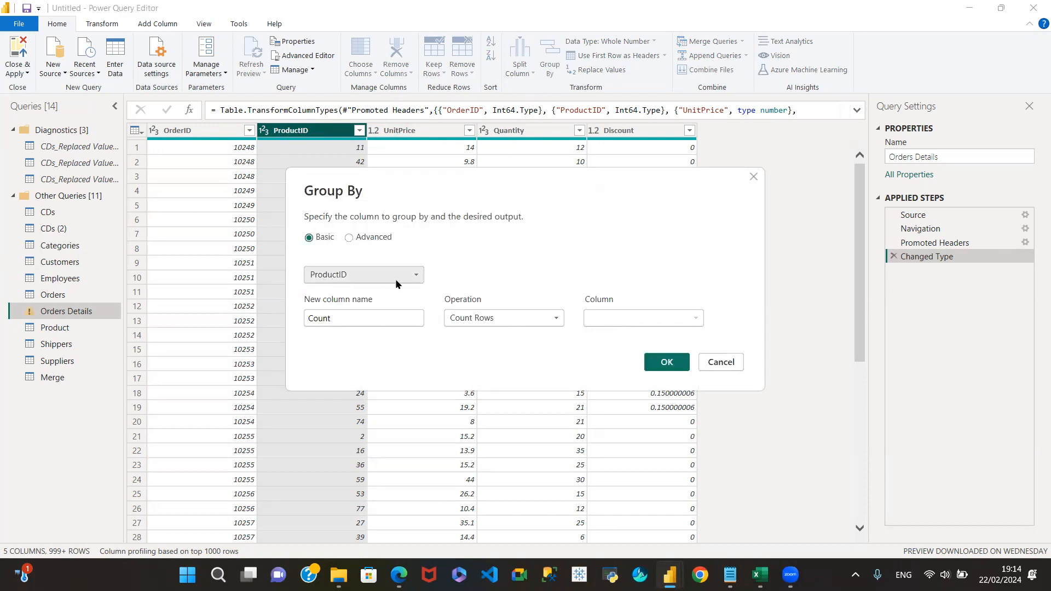
double_click(320, 319)
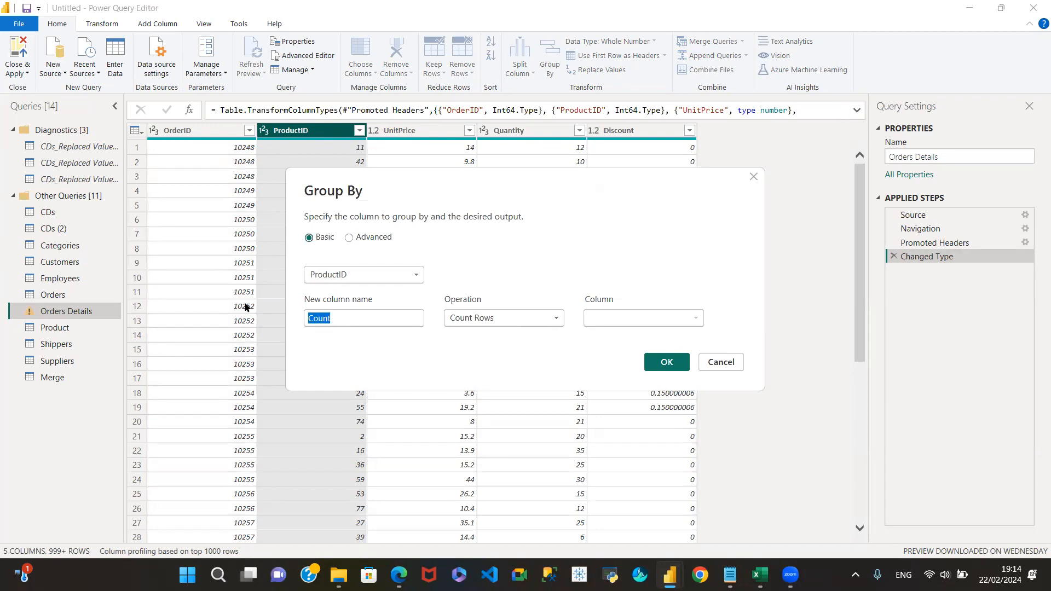
type("T")
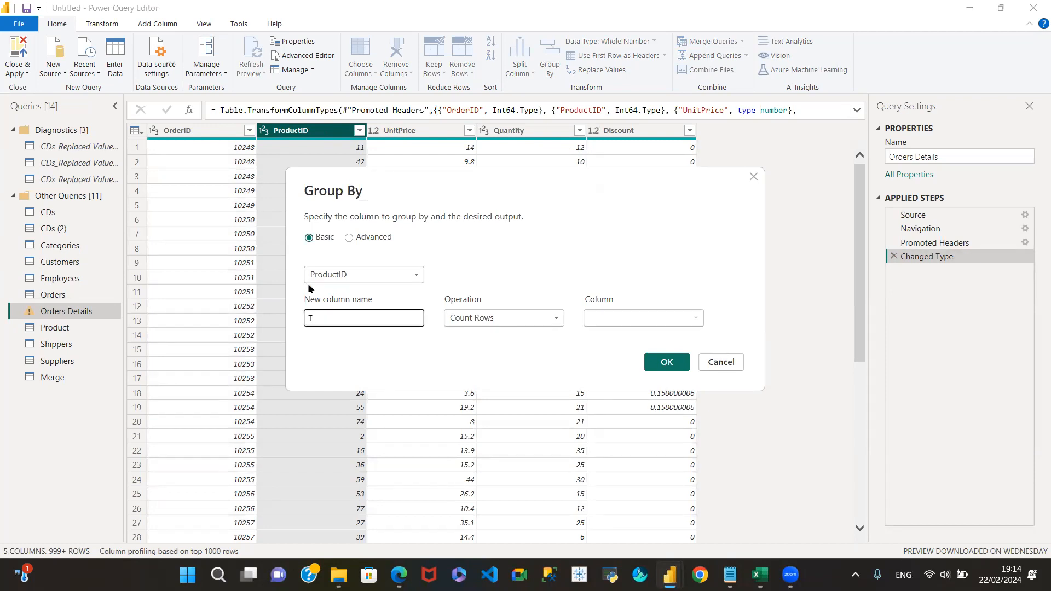
type("otalQty")
left_click(558, 321)
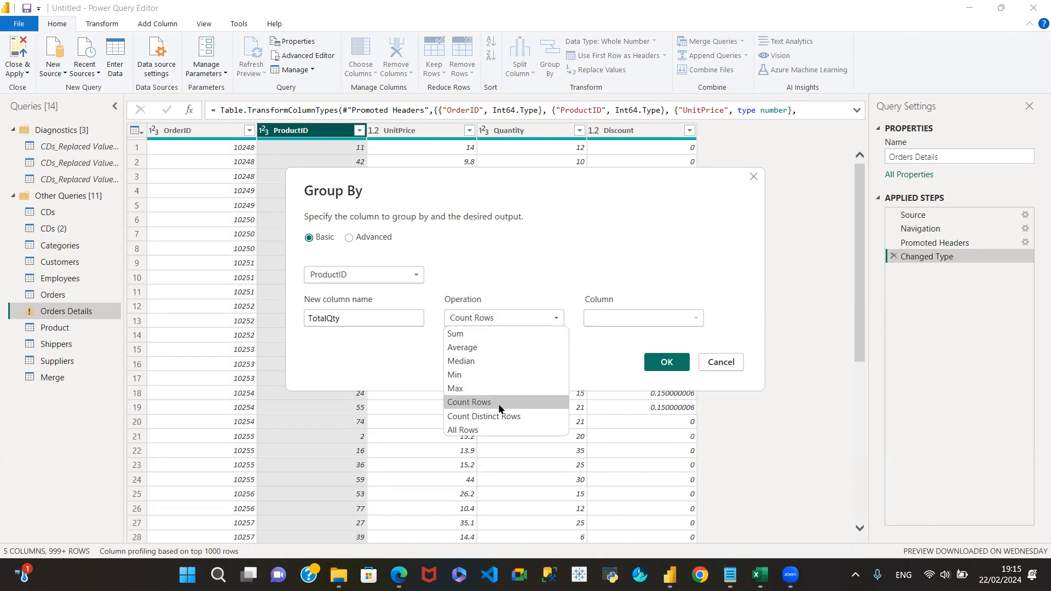
left_click(480, 334)
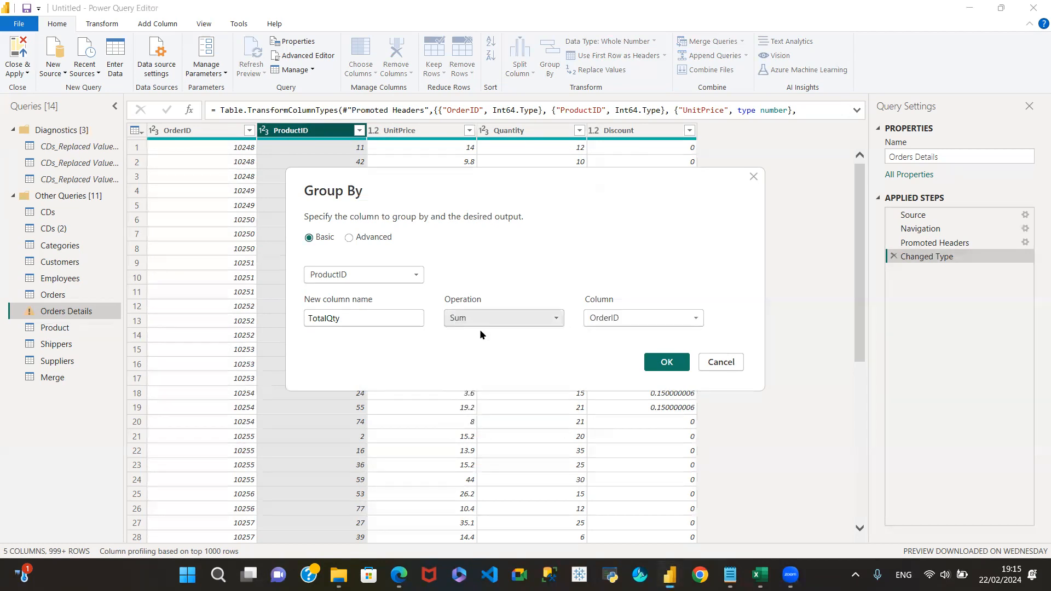
left_click(697, 319)
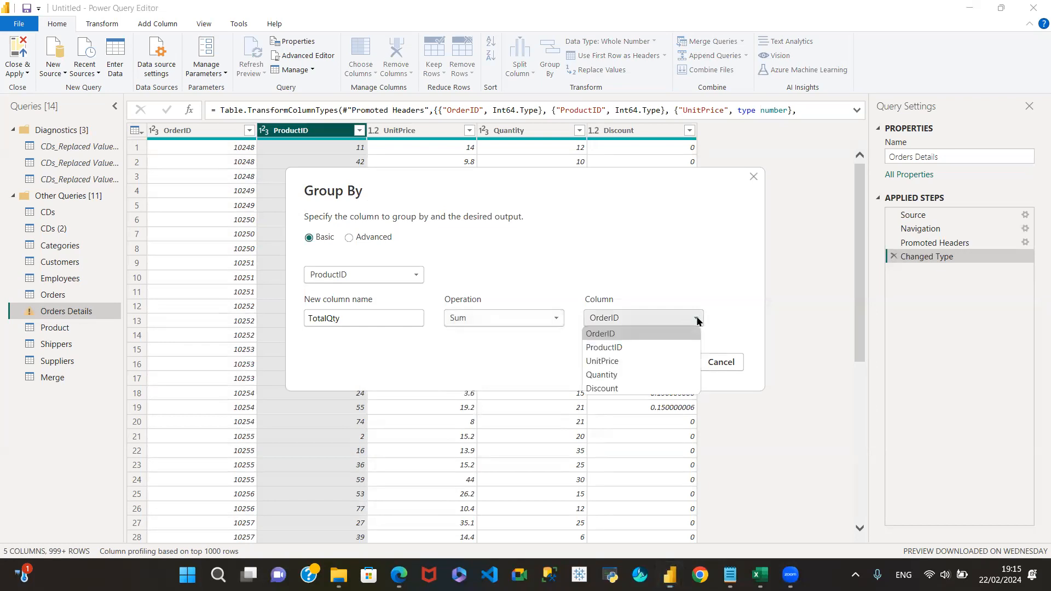
left_click(600, 375)
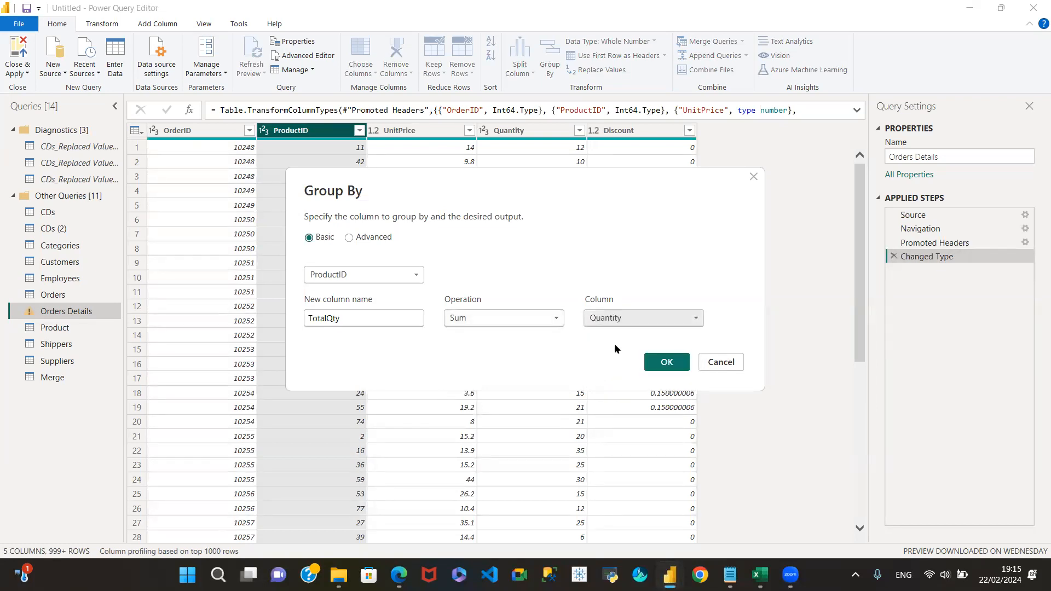
left_click(666, 363)
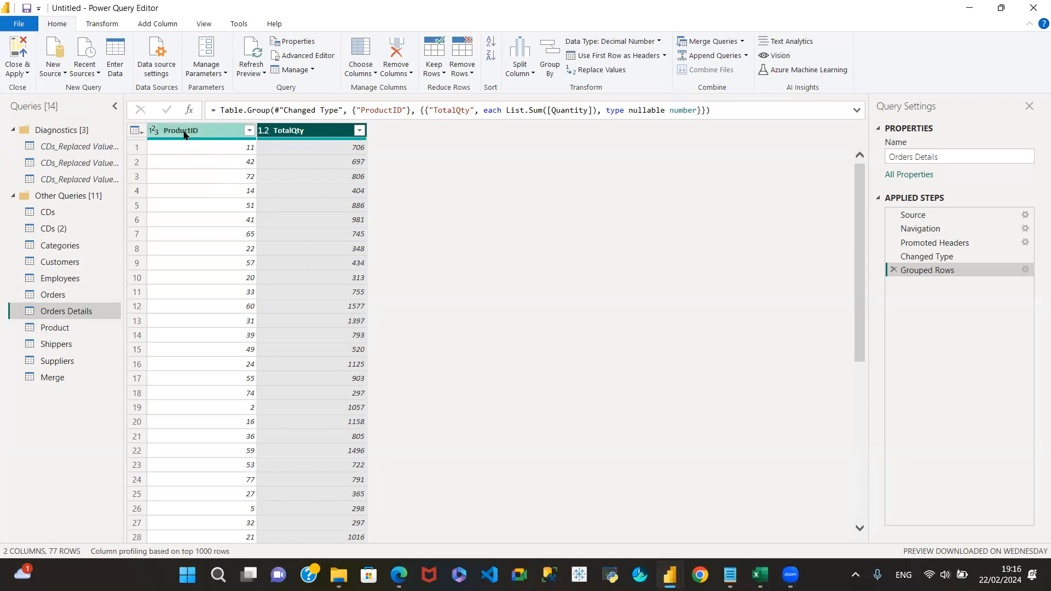
Check the Product query's ProductName column, and merge Product into Orders Details on ProductID with a Left Outer join
left_click(55, 327)
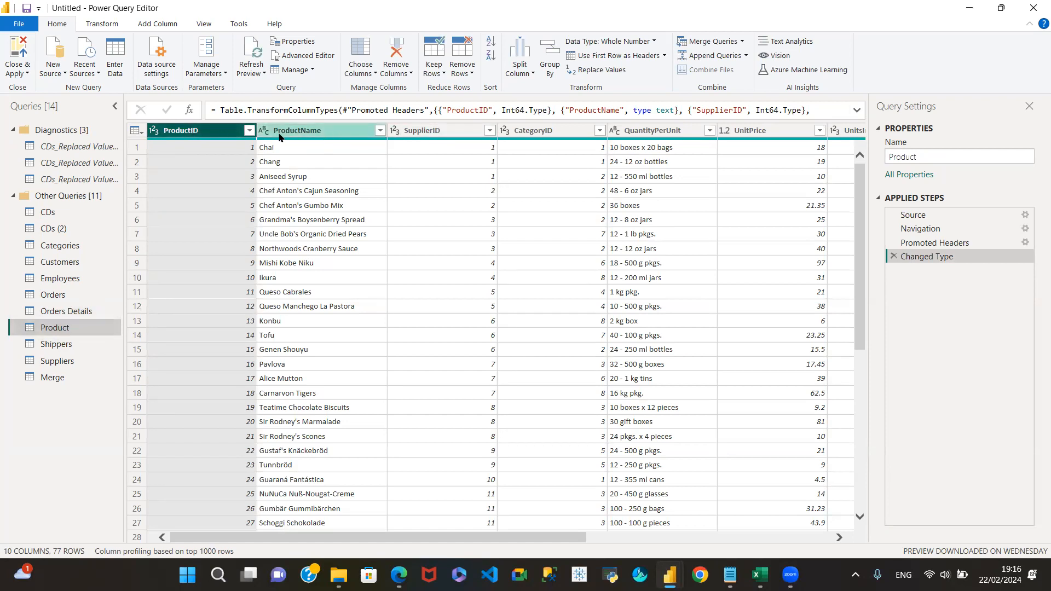
left_click(322, 134)
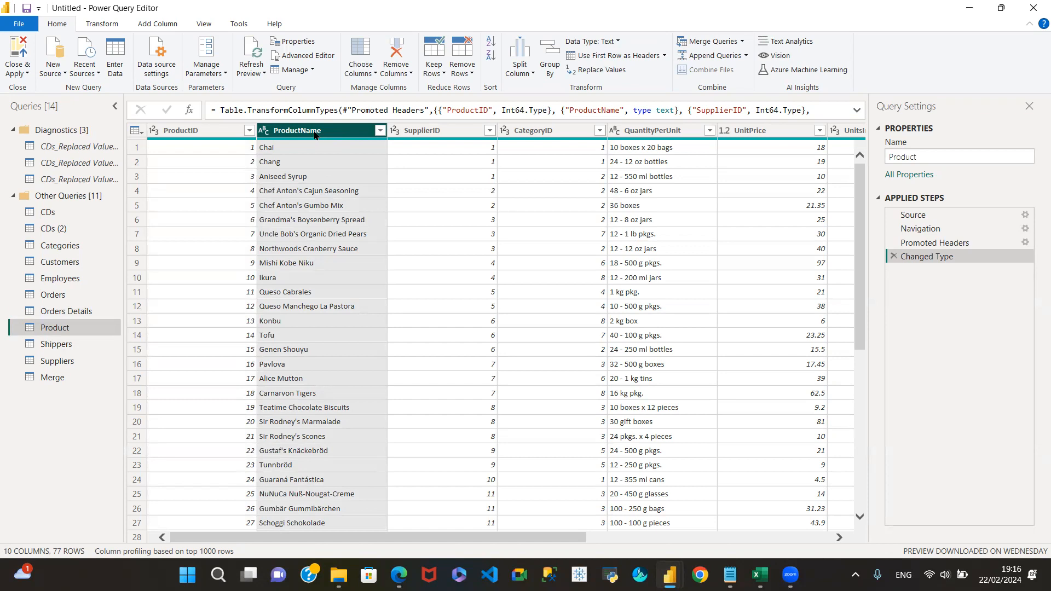
left_click(88, 312)
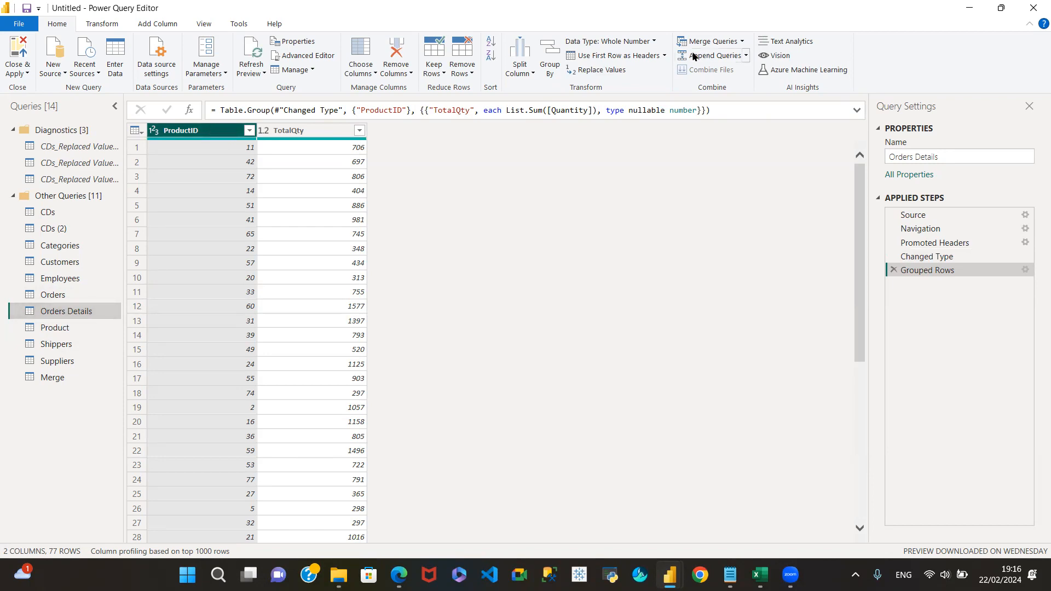
left_click(743, 41)
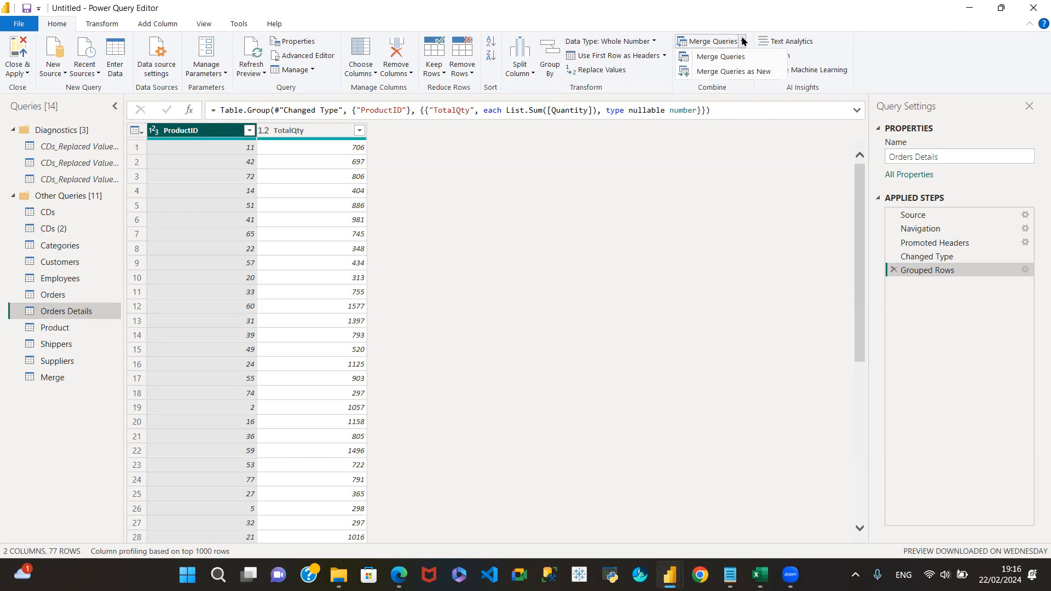
left_click(721, 57)
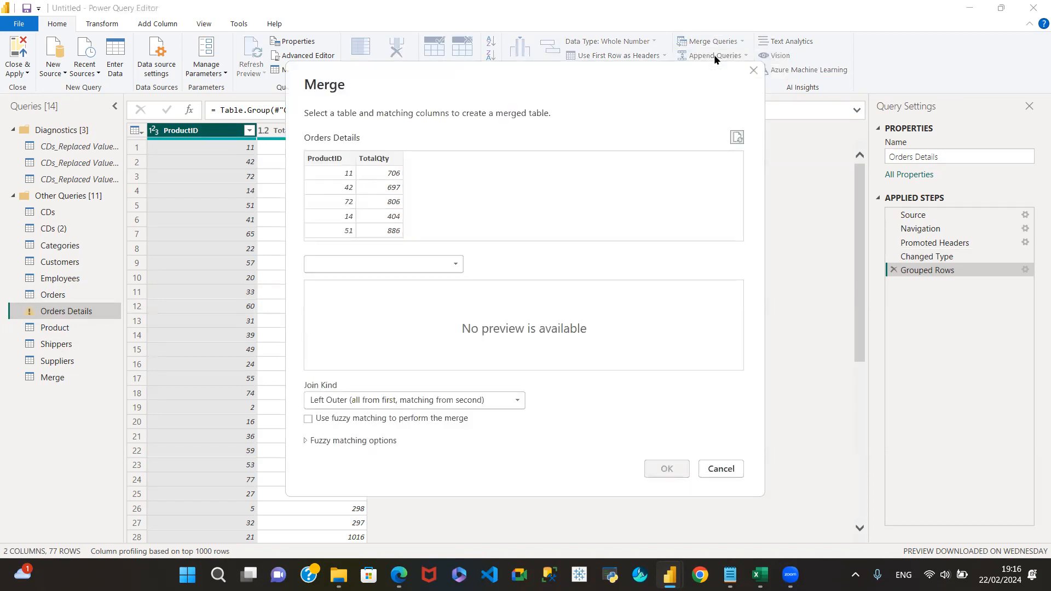
left_click(455, 265)
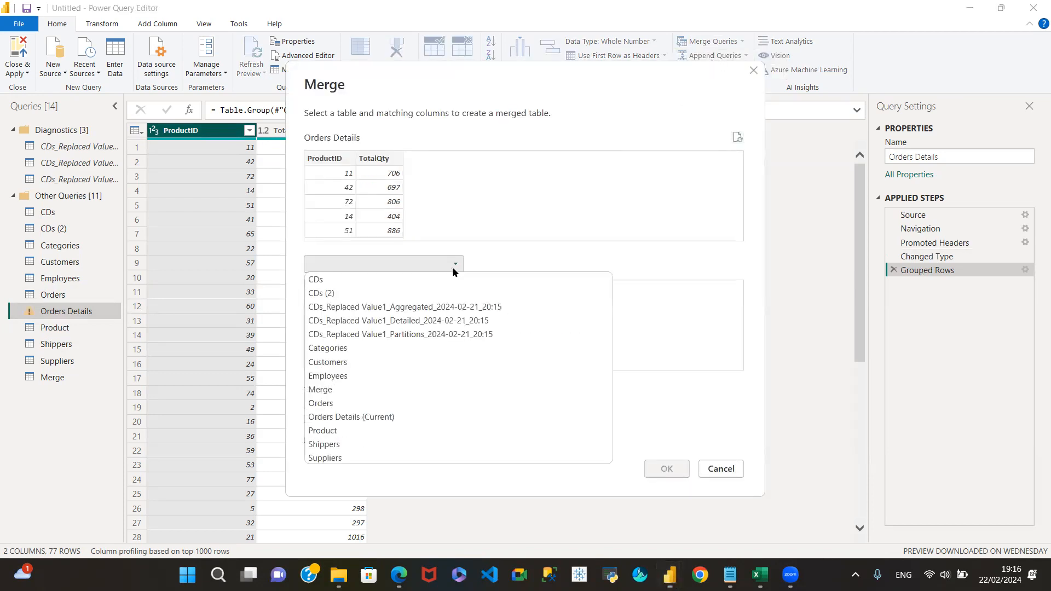
left_click(336, 430)
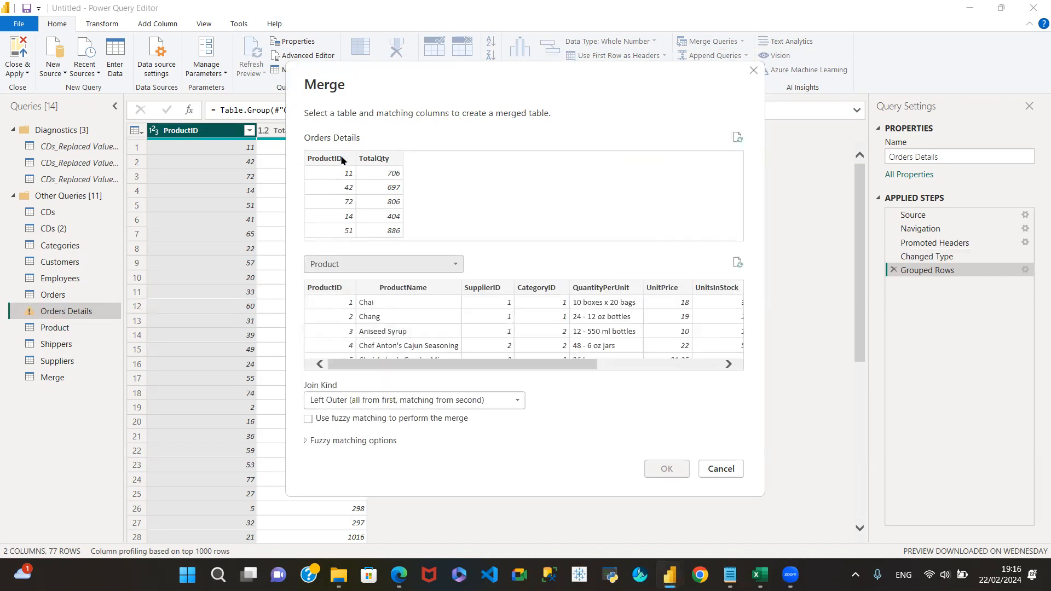
left_click(326, 158)
left_click(321, 288)
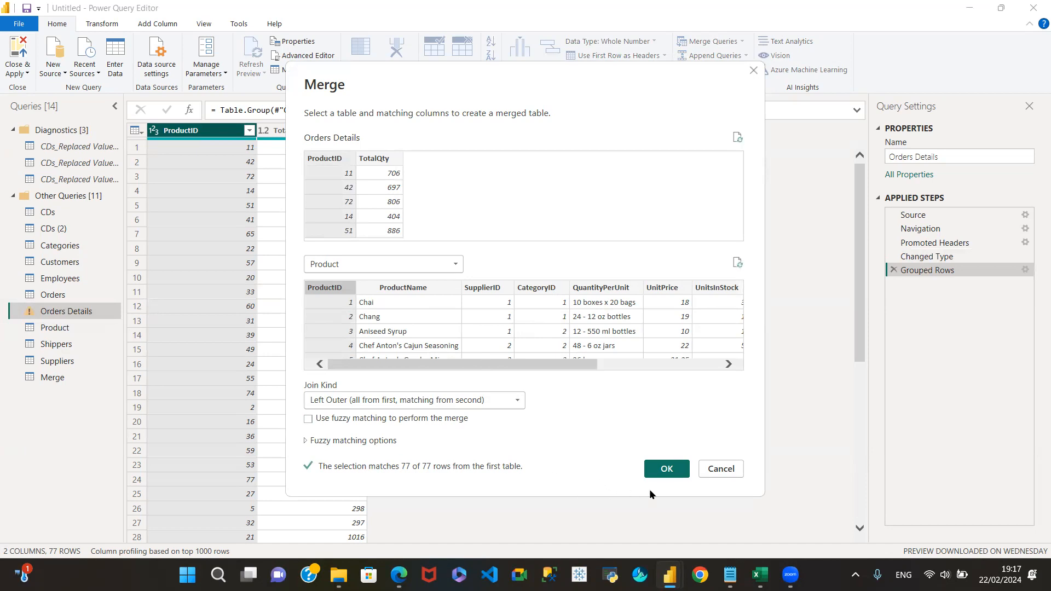
left_click(661, 470)
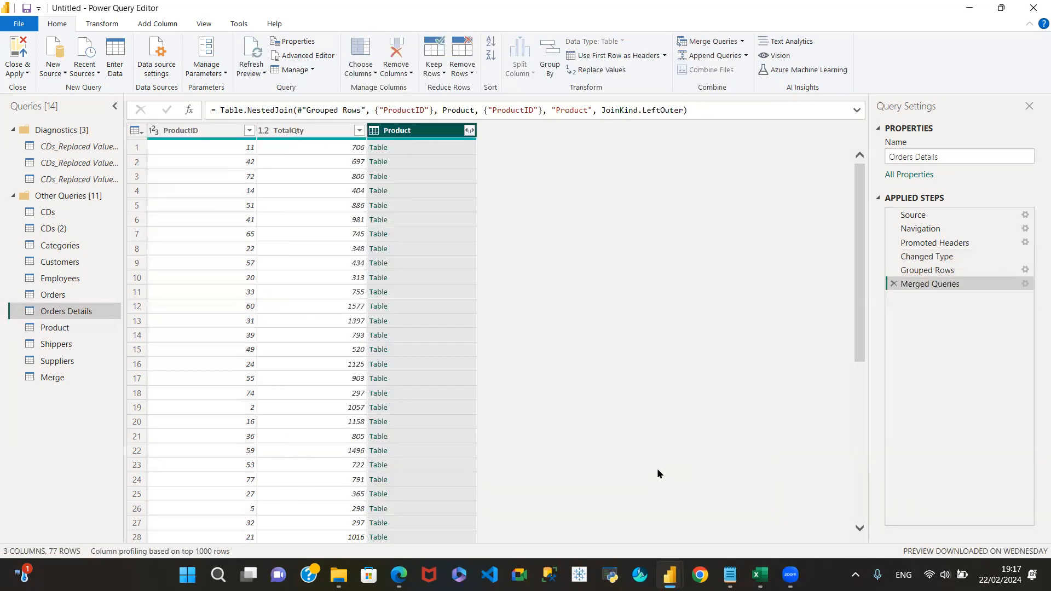
Expand the merged Product column to include only ProductName, without the original column name as prefix
left_click(470, 130)
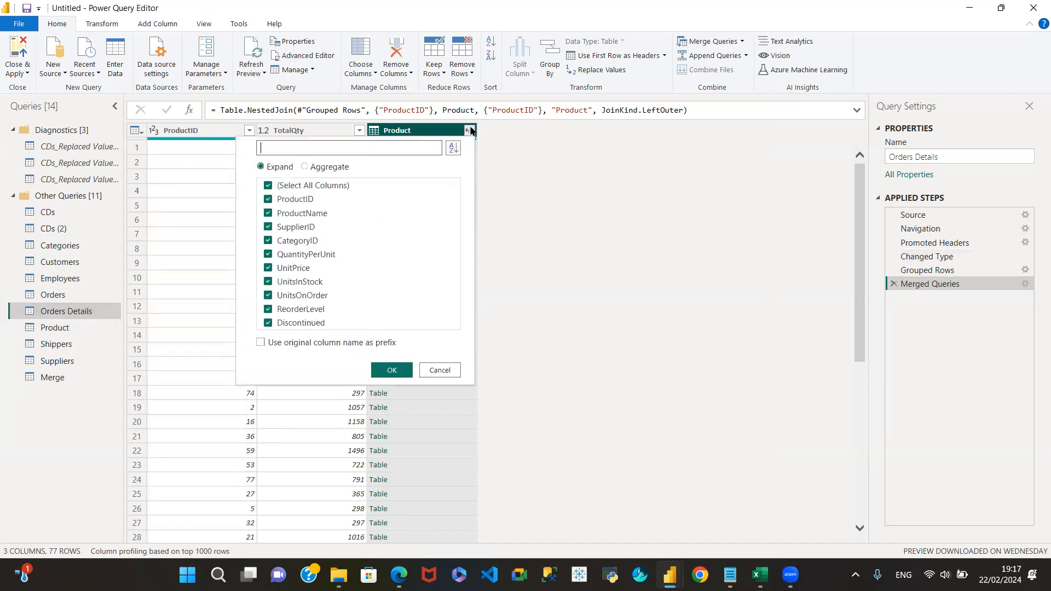
left_click(268, 187)
left_click(268, 187)
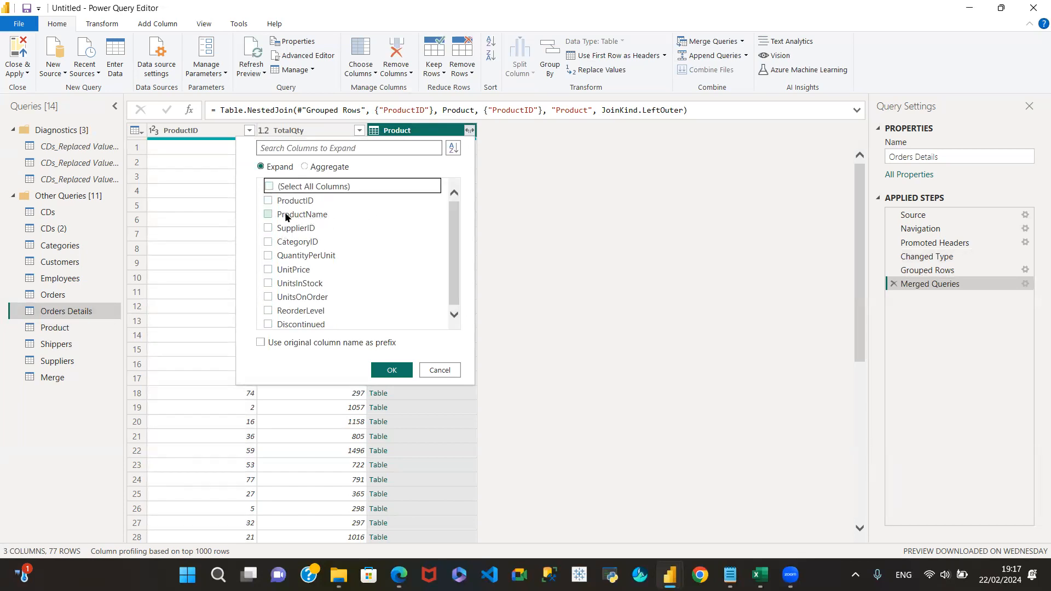
left_click(268, 214)
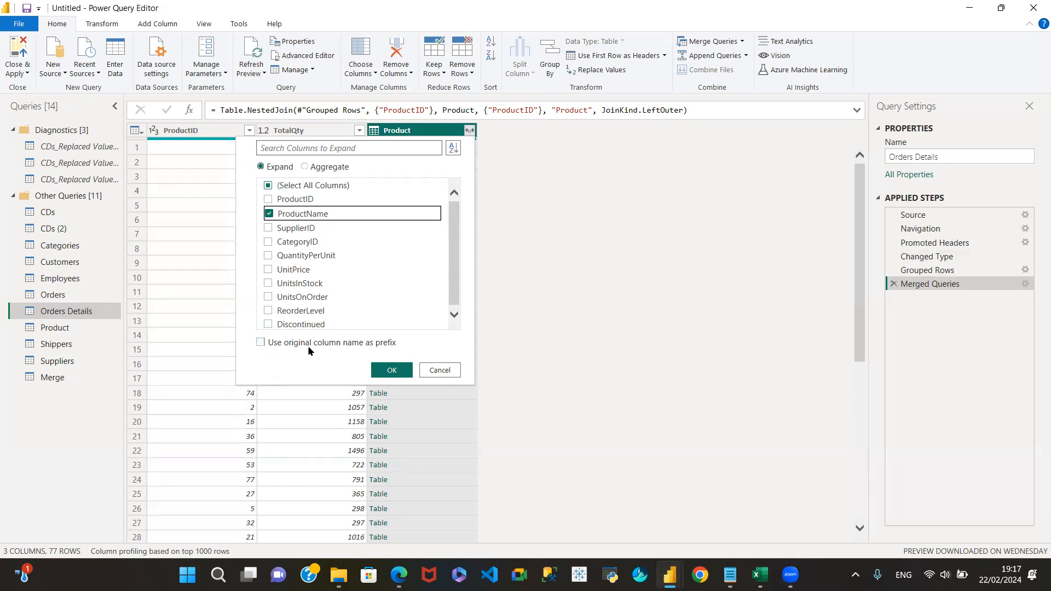
left_click(393, 371)
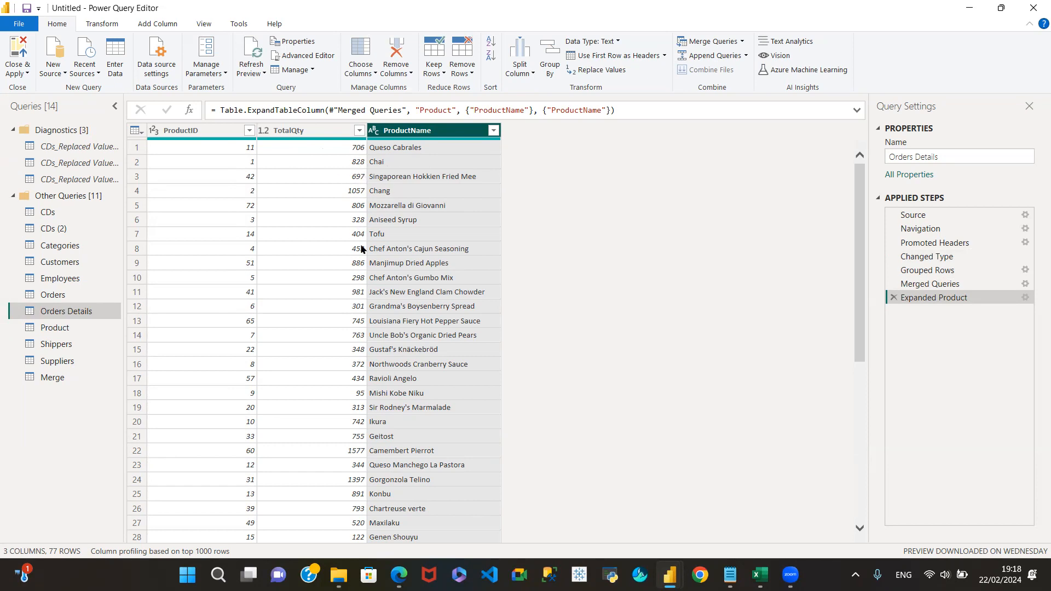
Sort the Orders Details rows by TotalQty in descending order
left_click(359, 130)
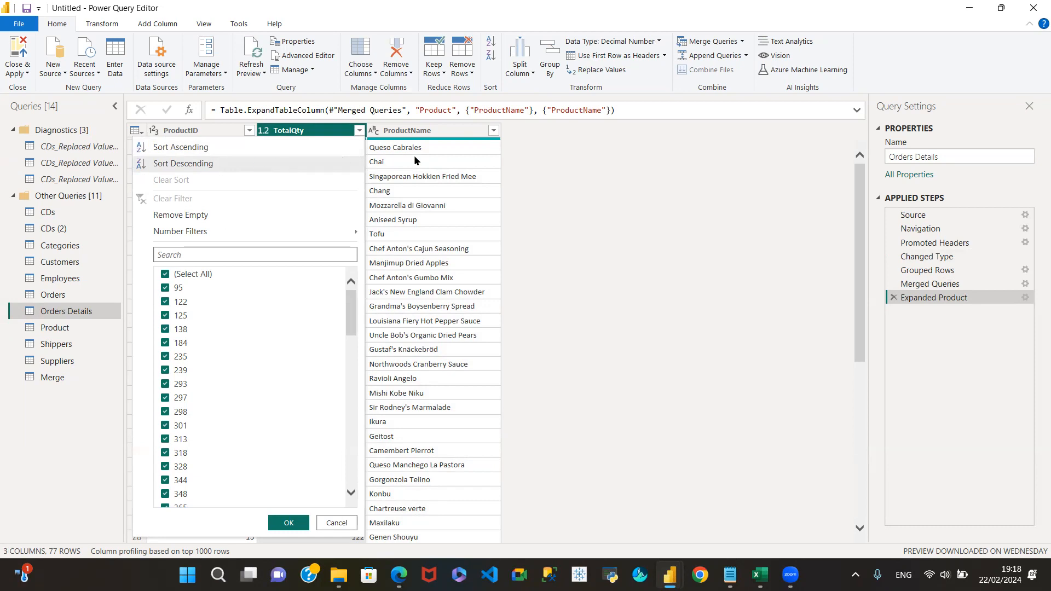
left_click(203, 165)
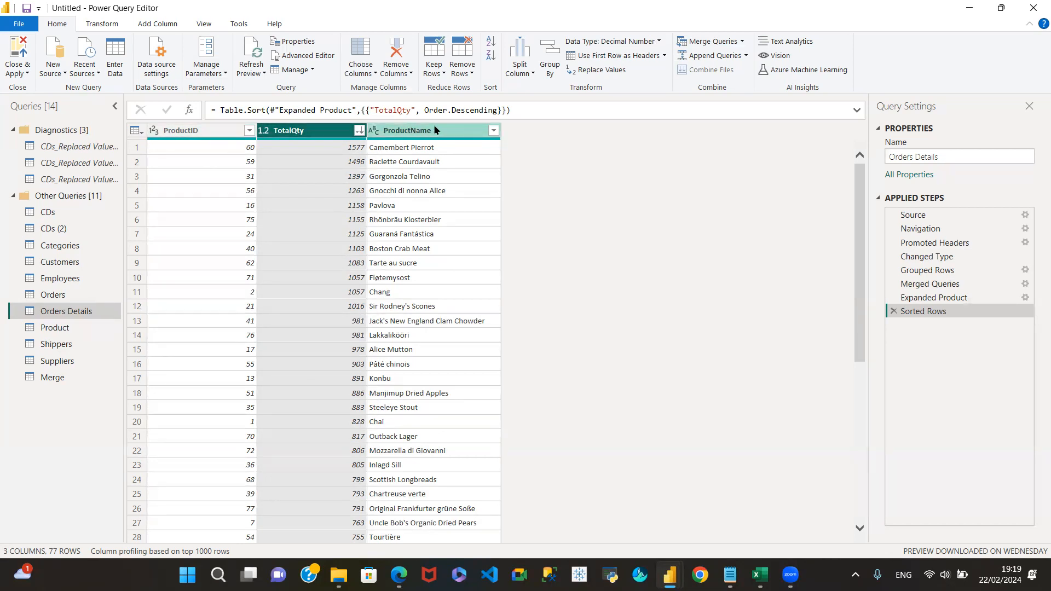
left_click(734, 57)
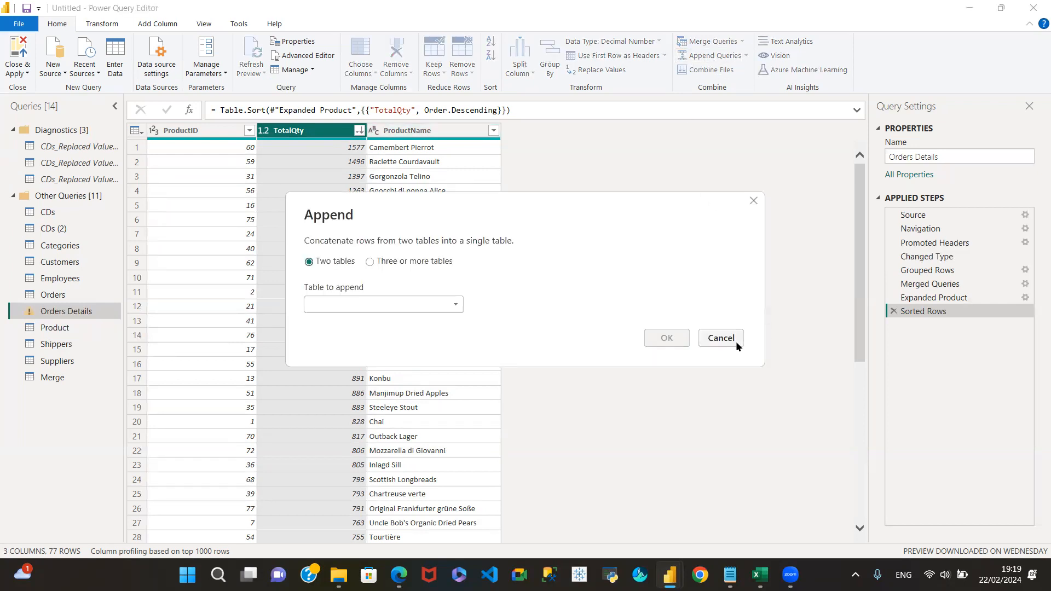
left_click(754, 198)
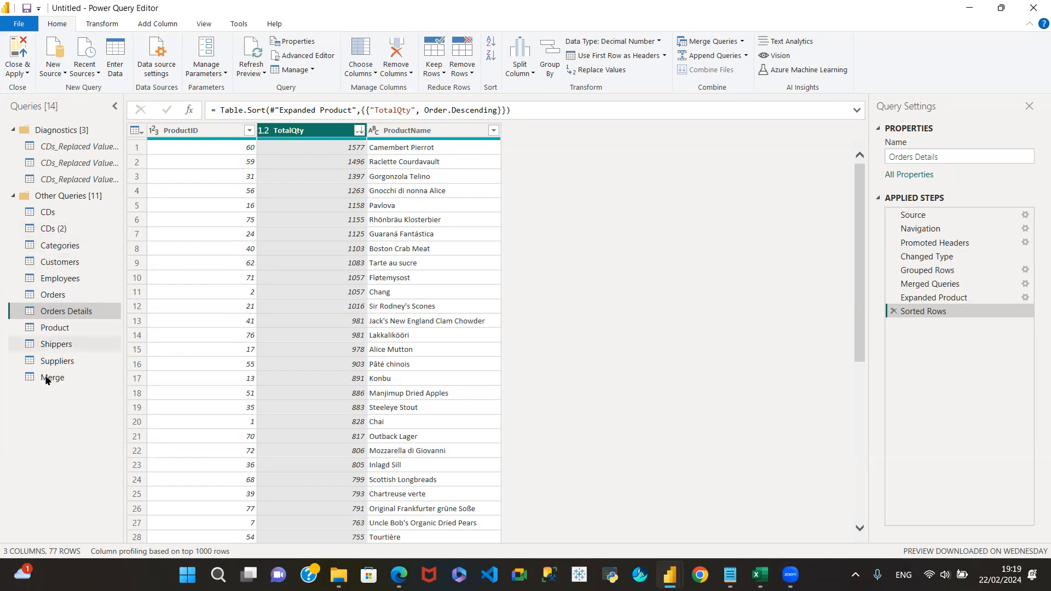
left_click(13, 197)
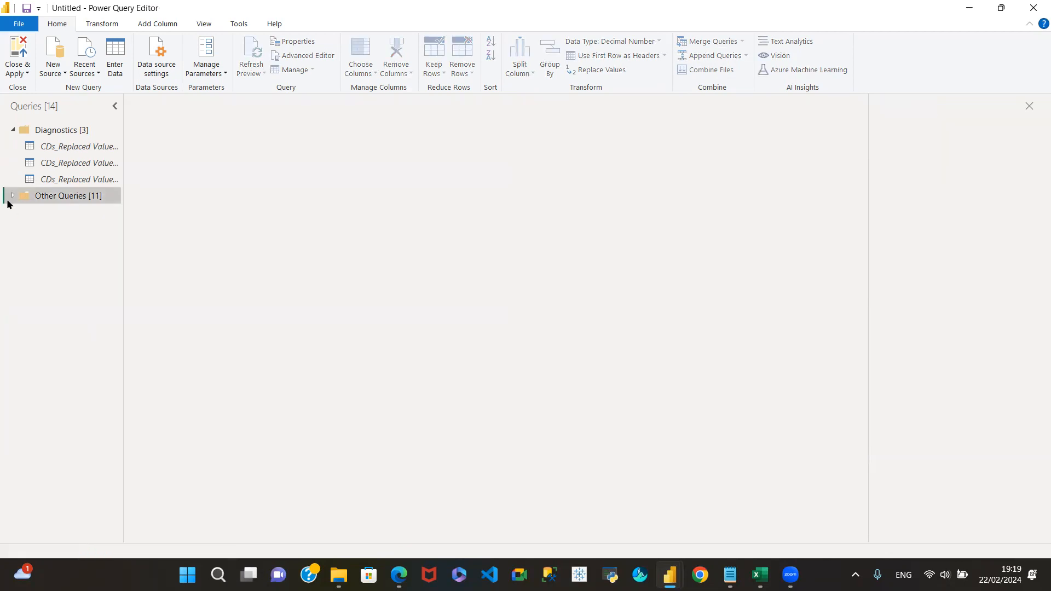
left_click(53, 75)
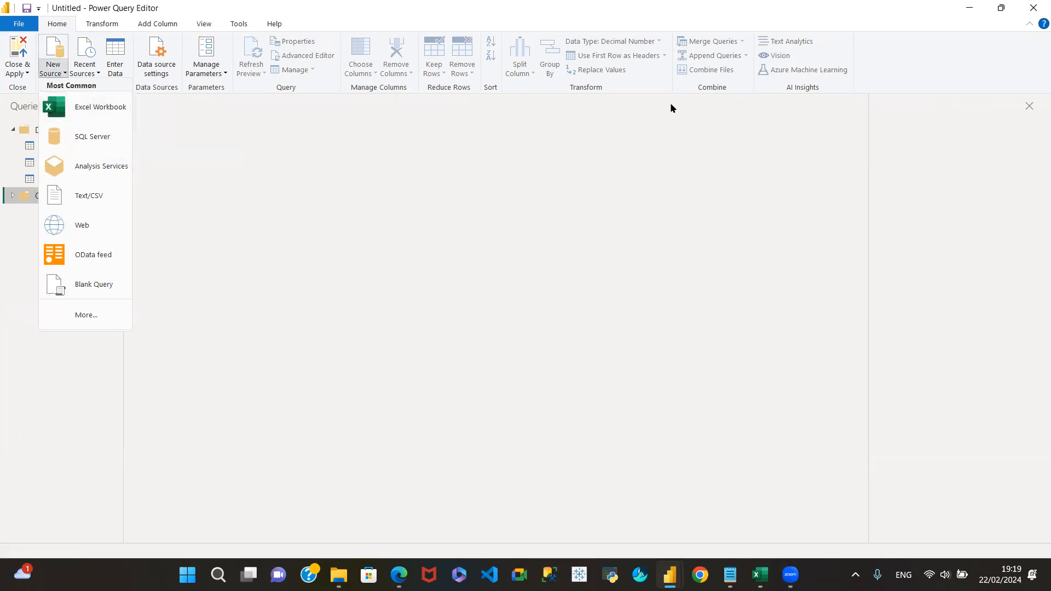
left_click(96, 107)
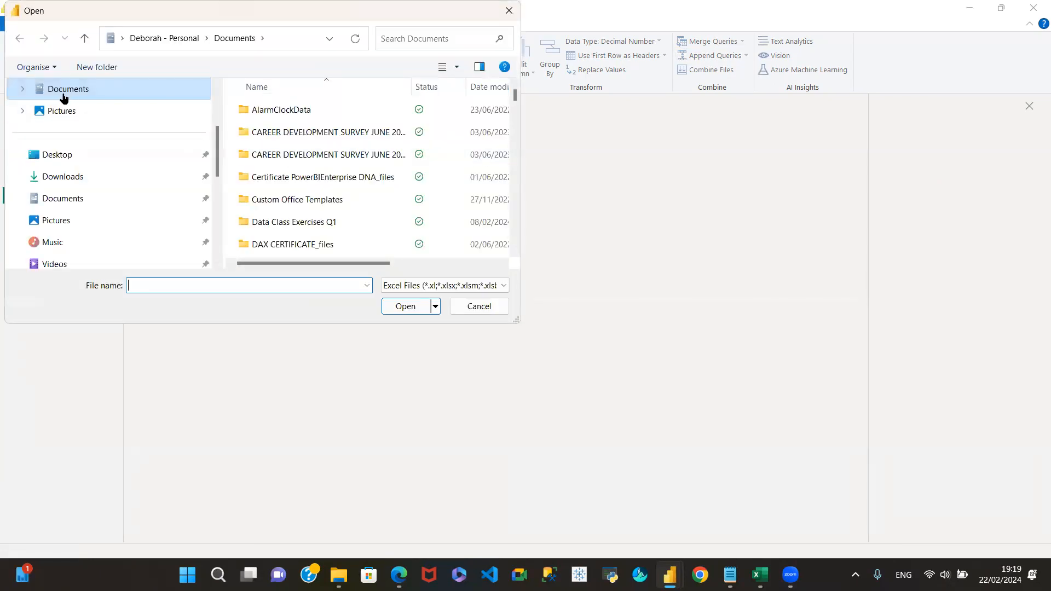
scroll(217, 147, "up", 2)
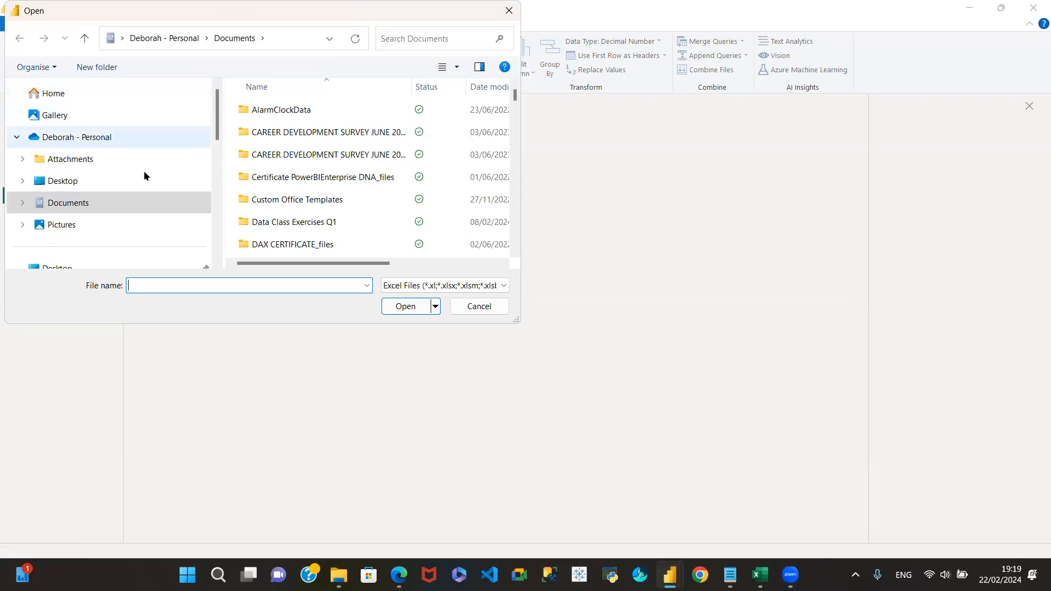
left_click(83, 179)
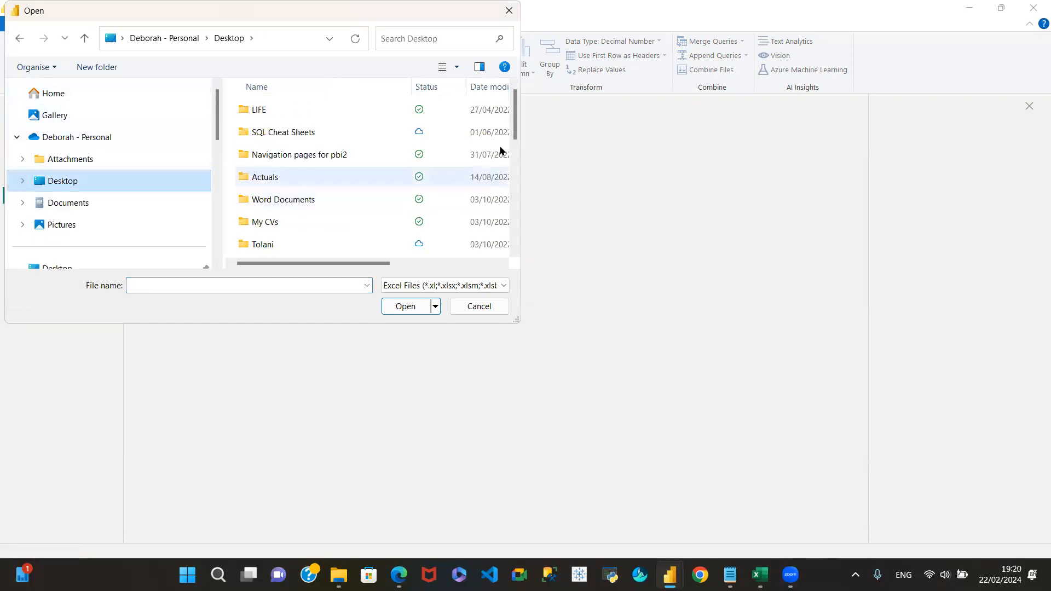
left_click_drag(516, 124, 511, 211)
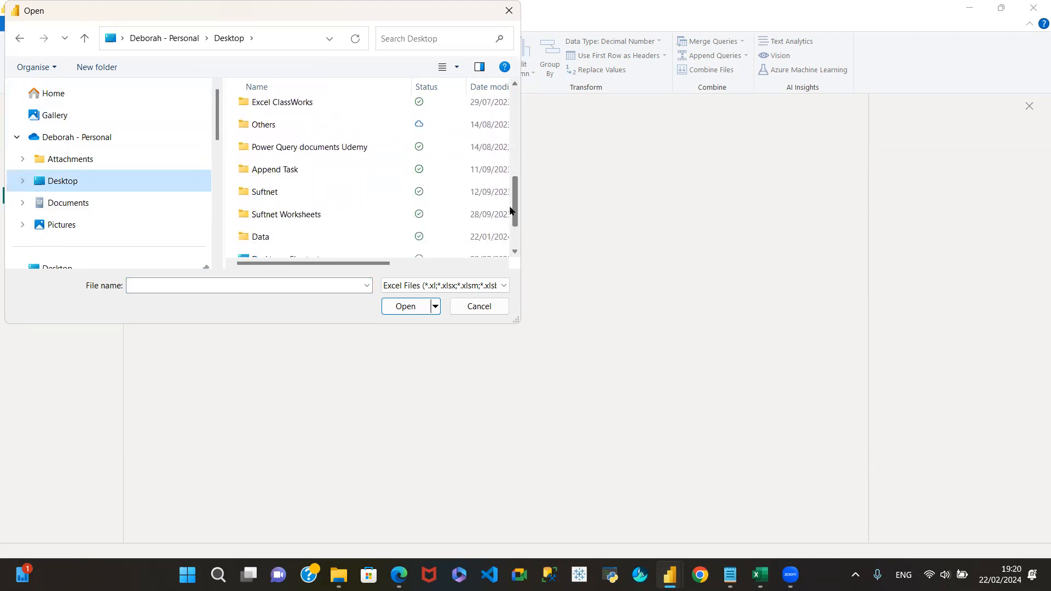
double_click(282, 169)
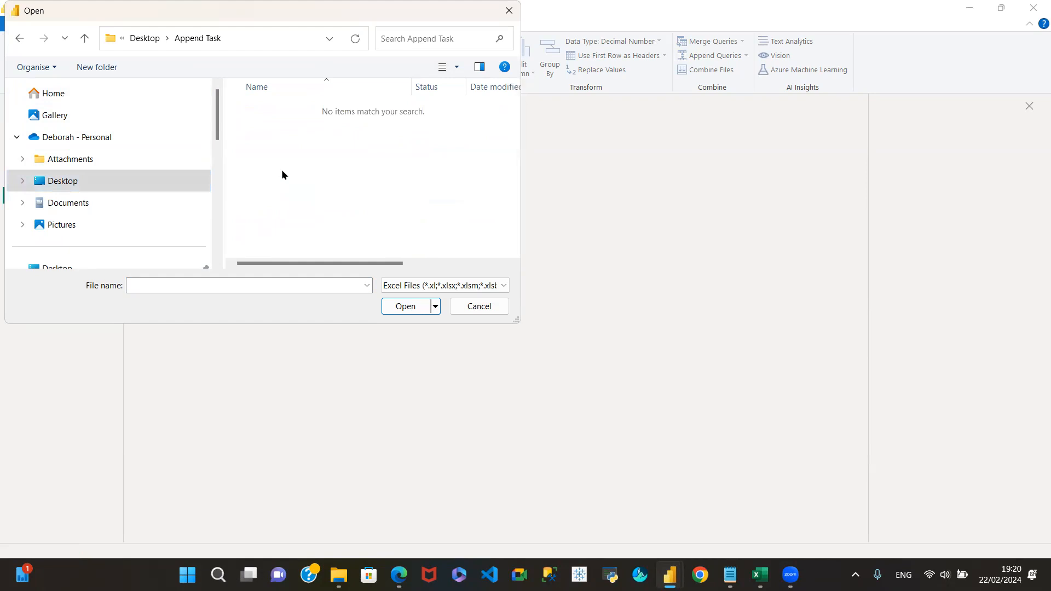
left_click(16, 41)
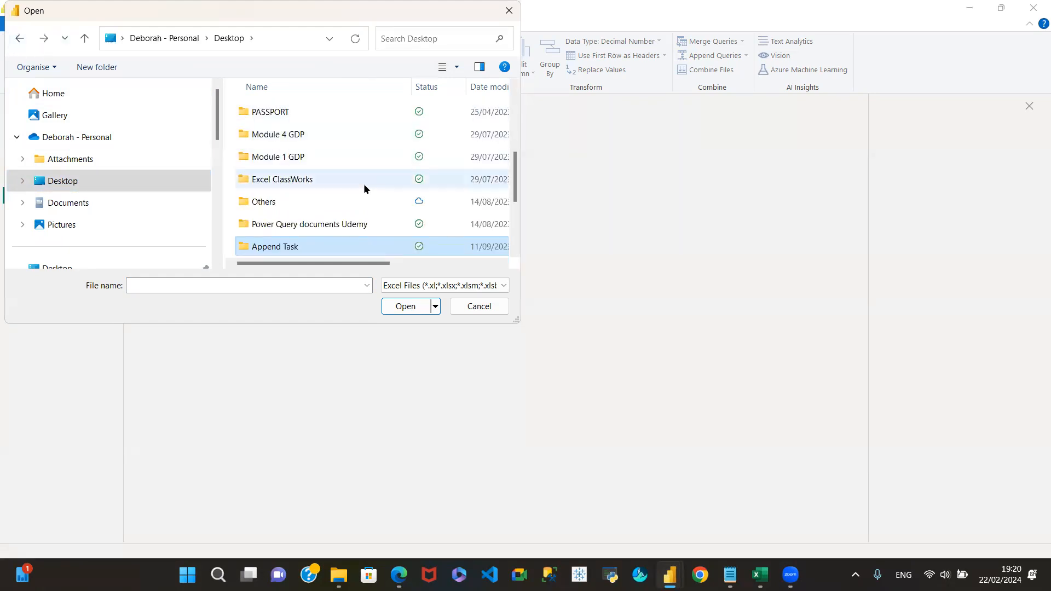
scroll(363, 201, "down", 2)
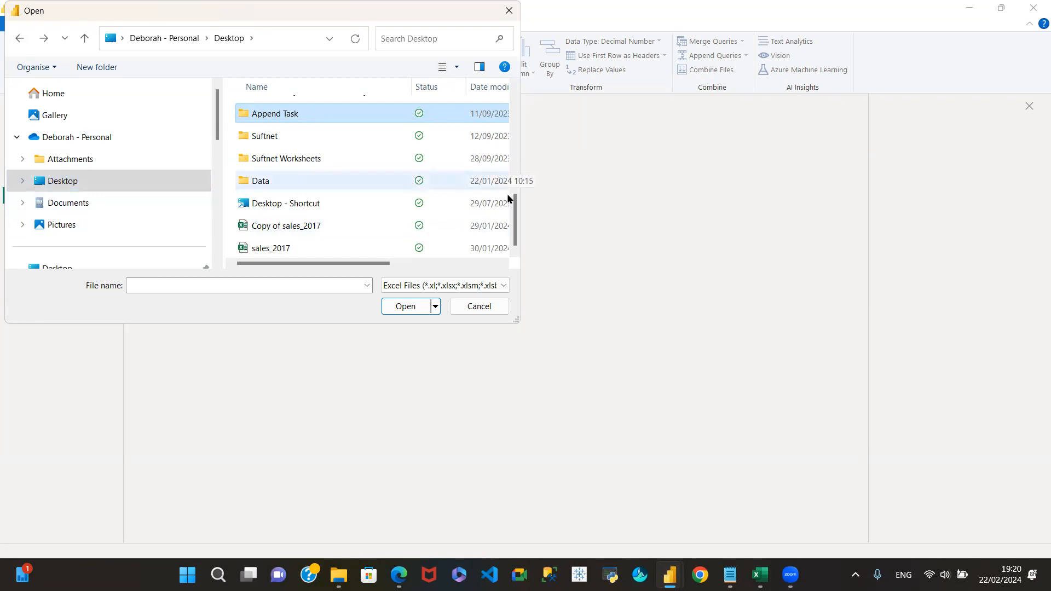
mouse_move(515, 204)
left_mouse_down()
mouse_move(521, 100)
mouse_move(523, 219)
left_mouse_up()
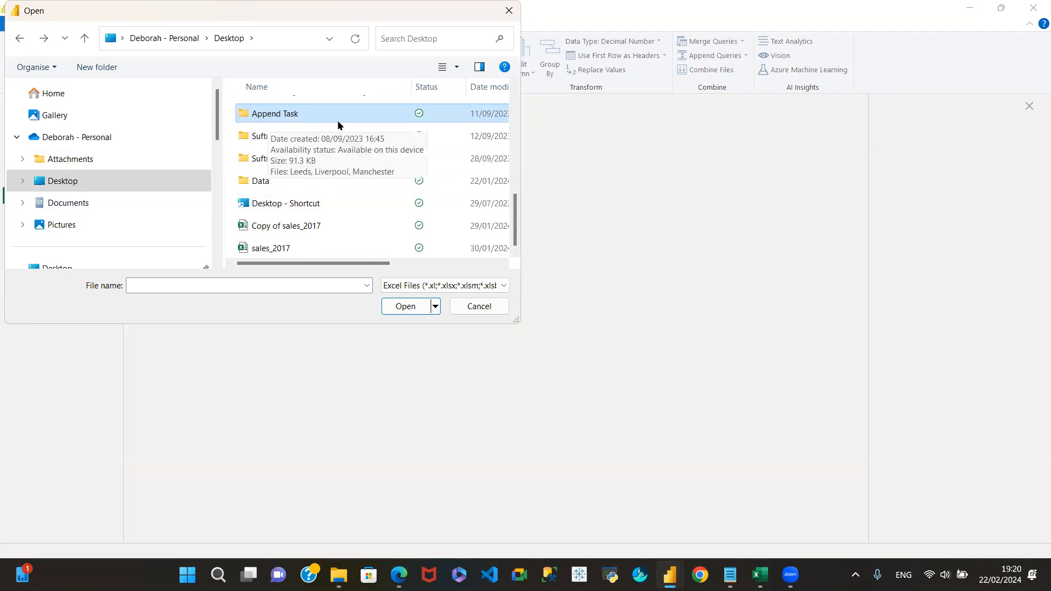
left_click(71, 202)
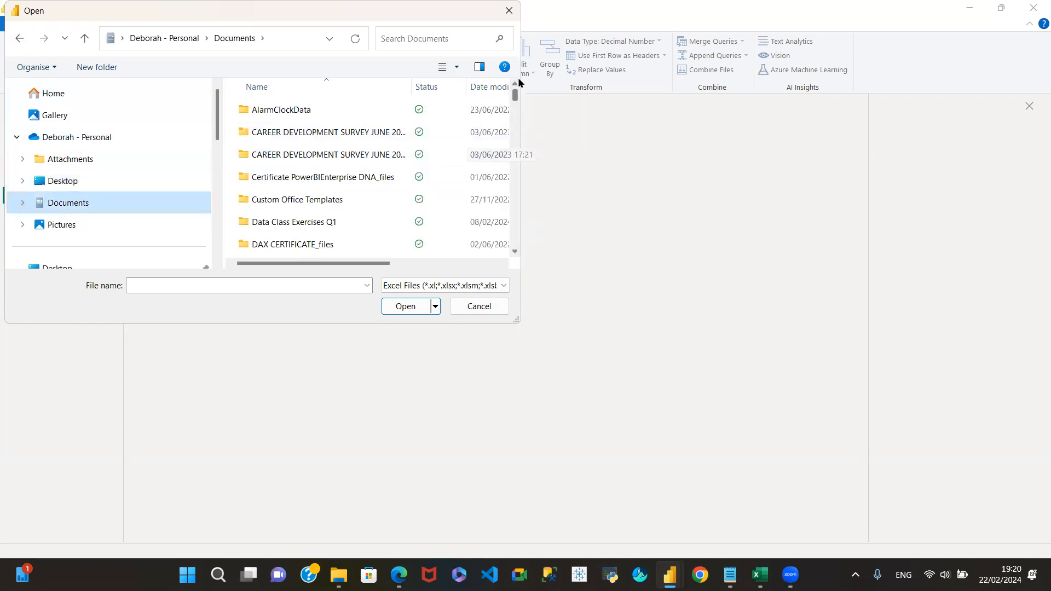
scroll(517, 97, "down", 3)
left_click_drag(518, 106, 531, 64)
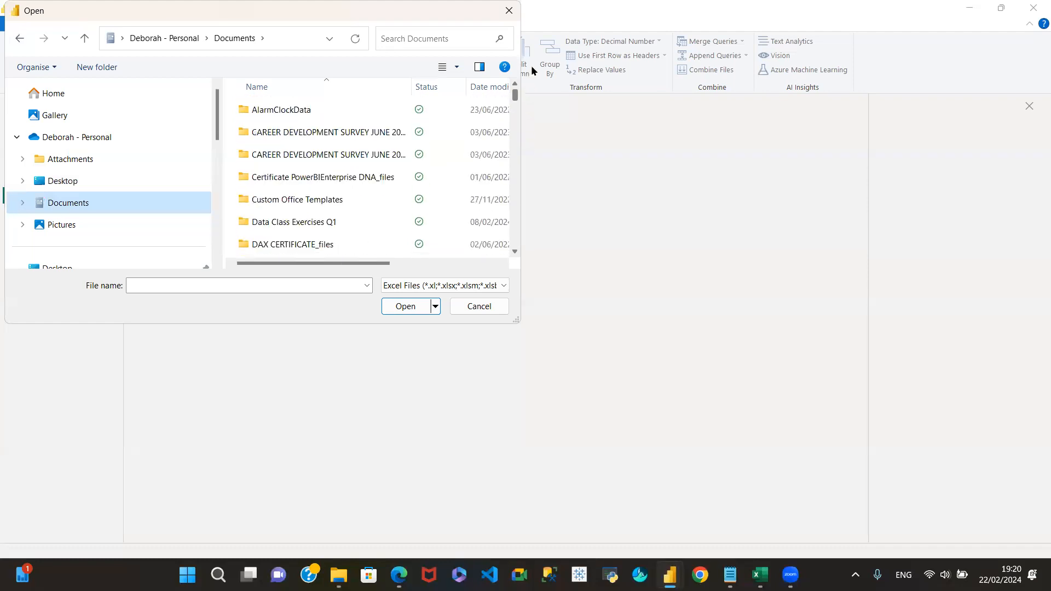
left_click(480, 307)
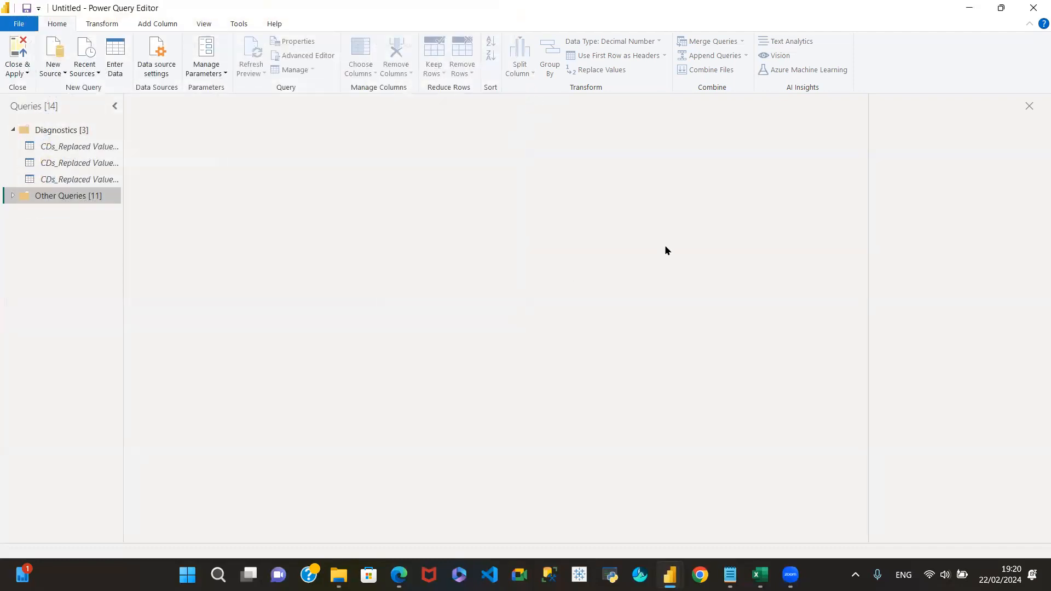
left_click(12, 196)
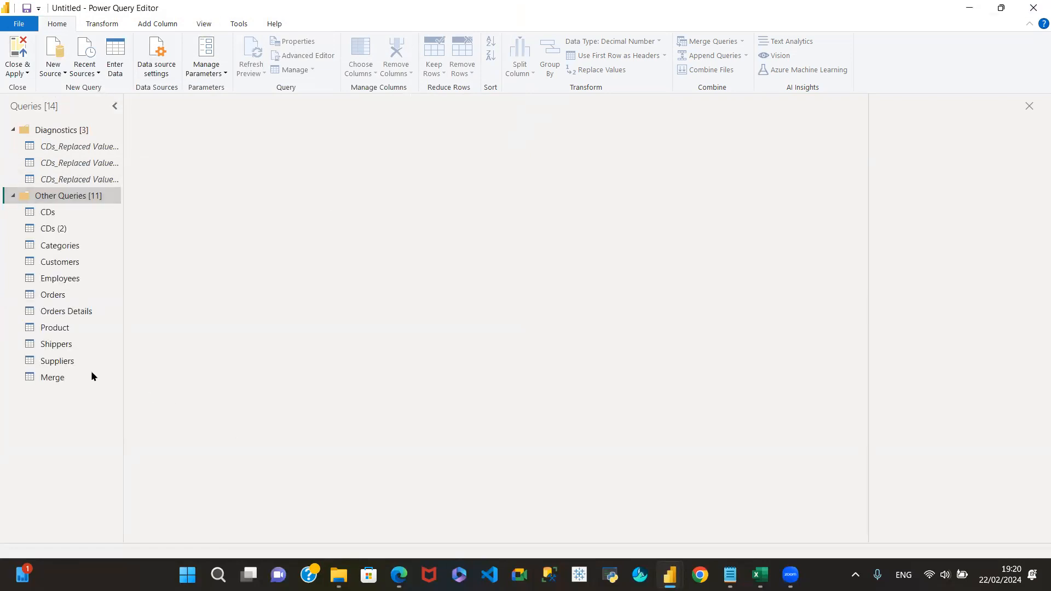
Duplicate the Orders Details query
left_click(91, 211)
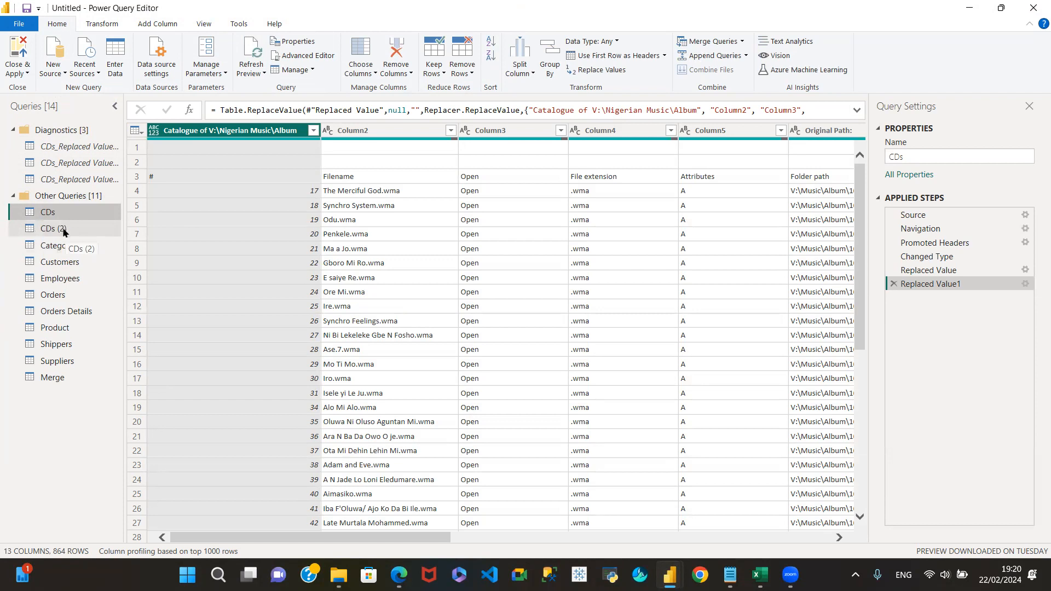
left_click(68, 377)
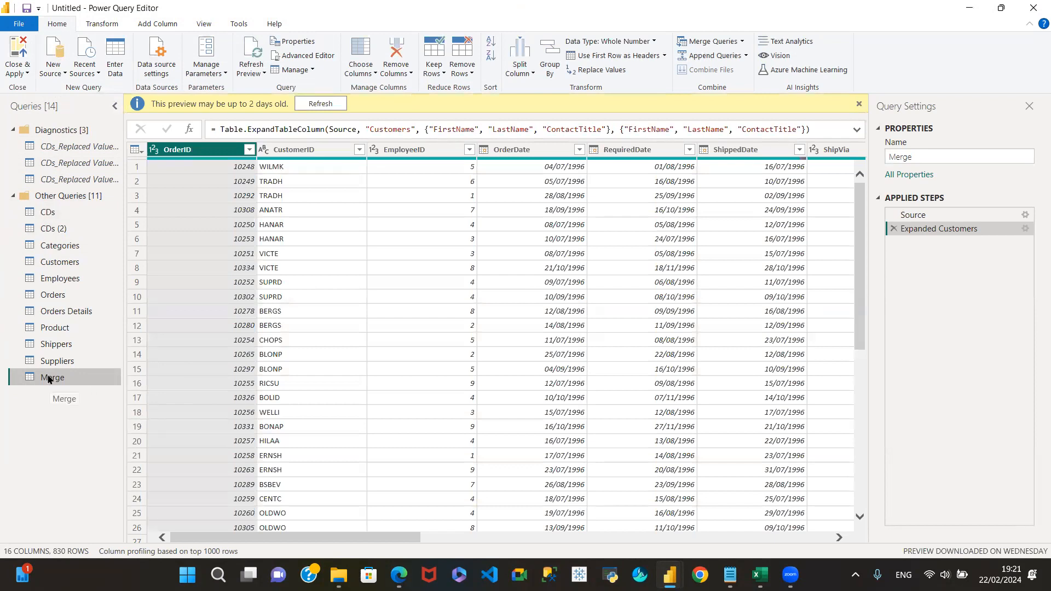
left_click(68, 313)
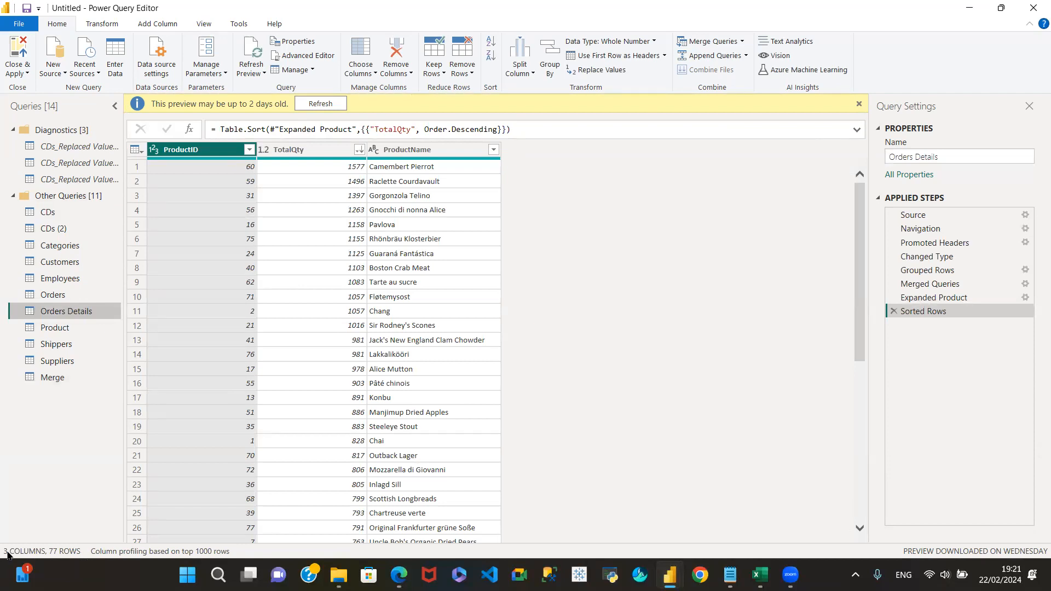
right_click(63, 313)
left_click(61, 312)
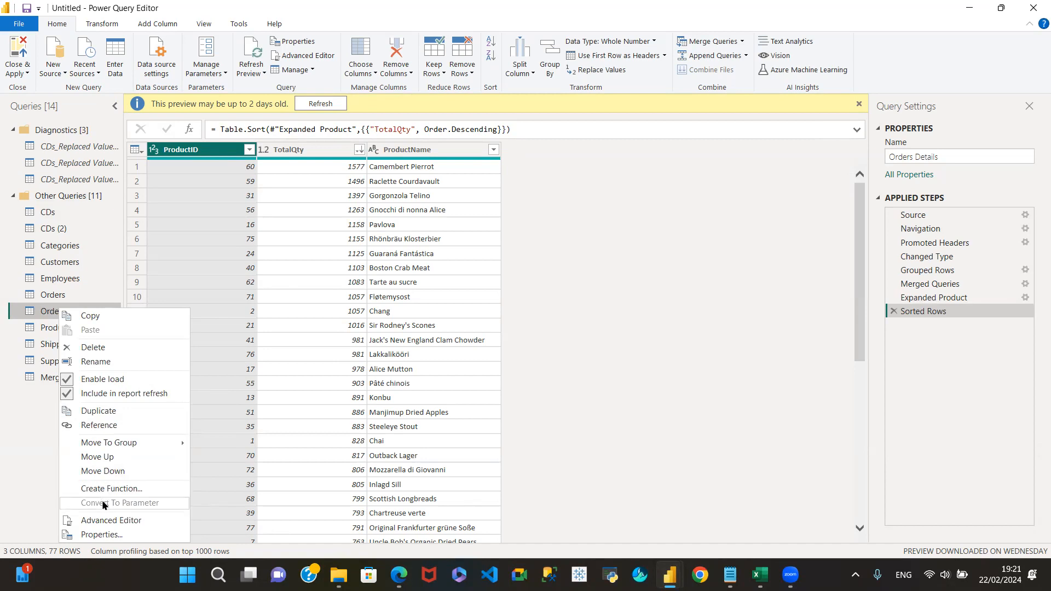
left_click(98, 411)
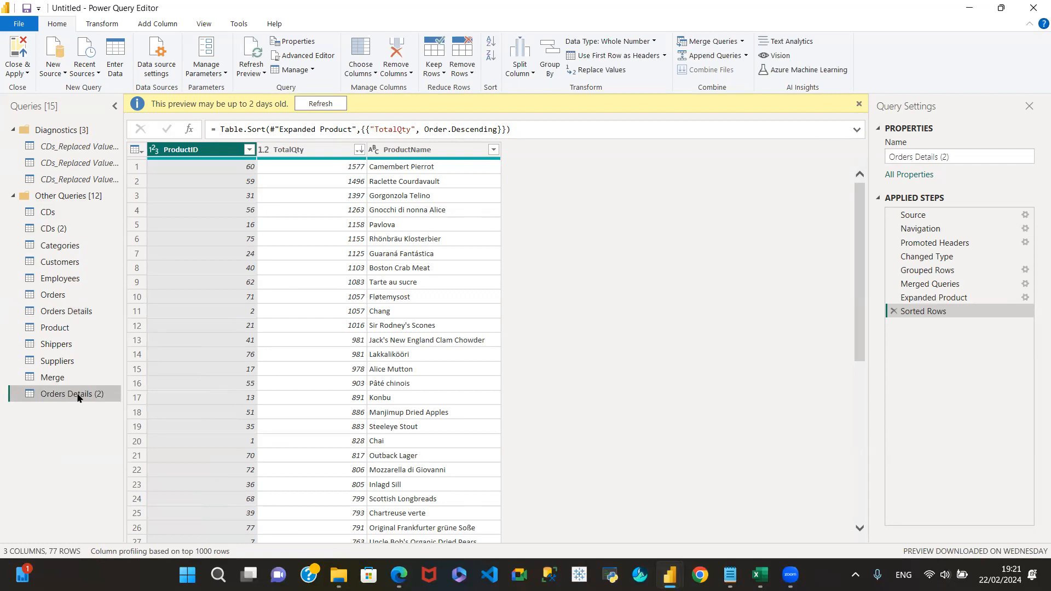
Rename the duplicated query as Orders Detail
double_click(78, 395)
left_click(108, 397)
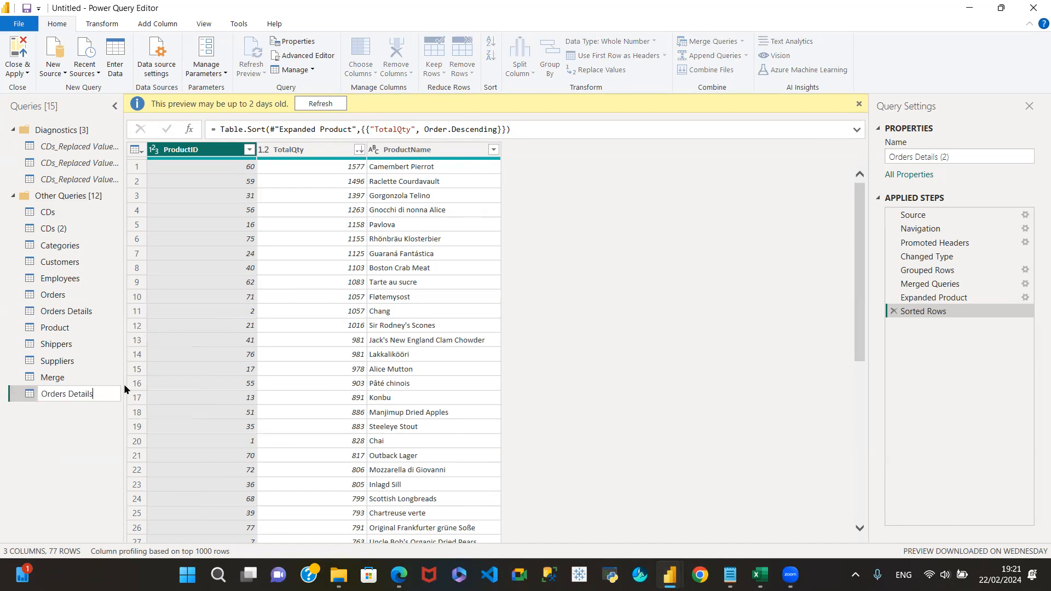
key("Return")
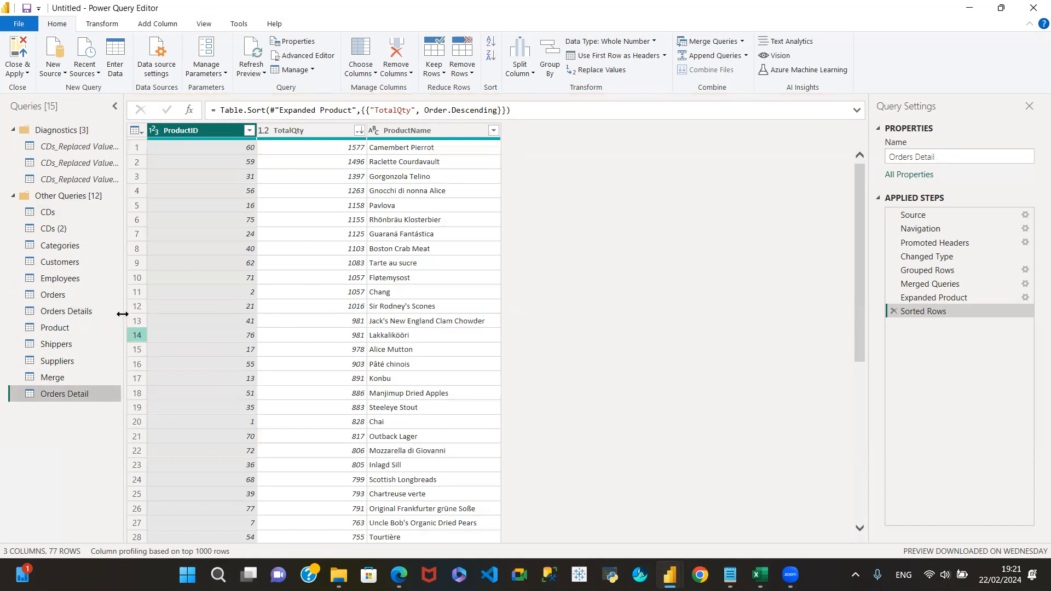
Compare the columns of the Orders Details and Orders Detail queries, including ProductID, TotalQty and ProductName
left_click(88, 313)
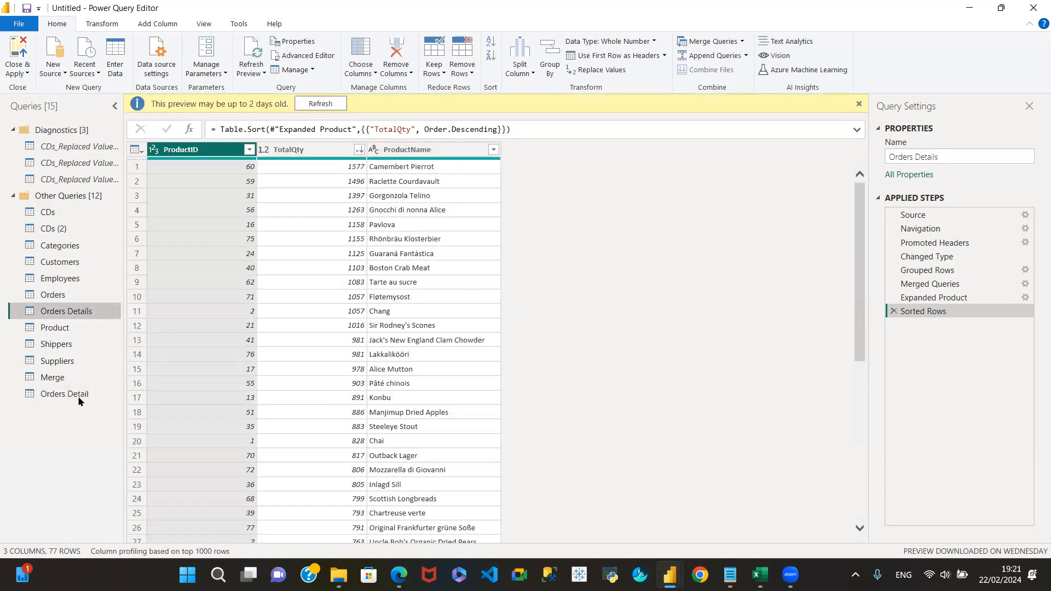
left_click(77, 396)
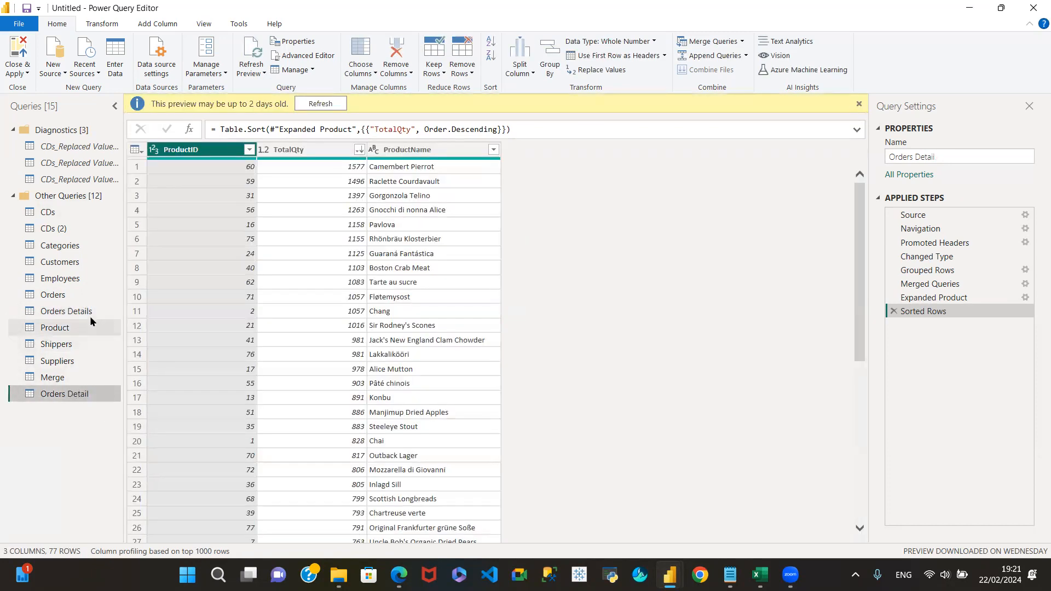
left_click(85, 312)
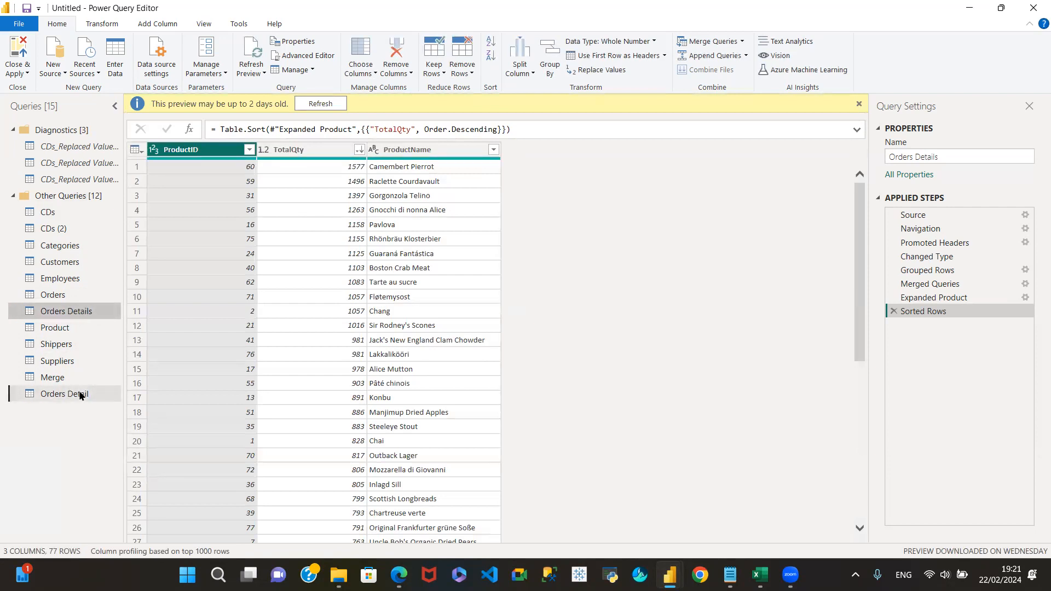
left_click(80, 395)
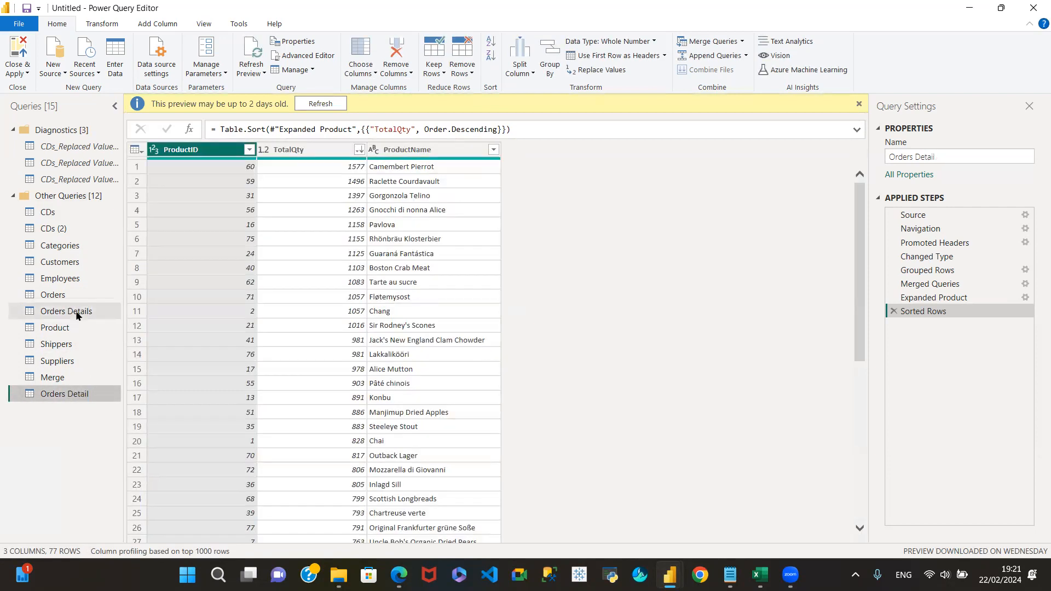
left_click(78, 313)
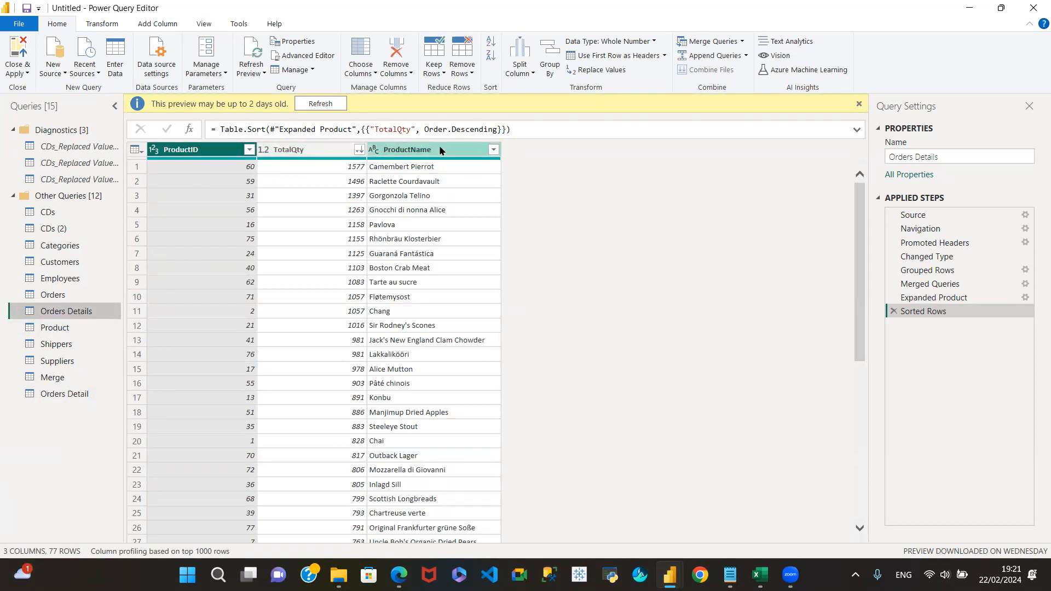
left_click(64, 395)
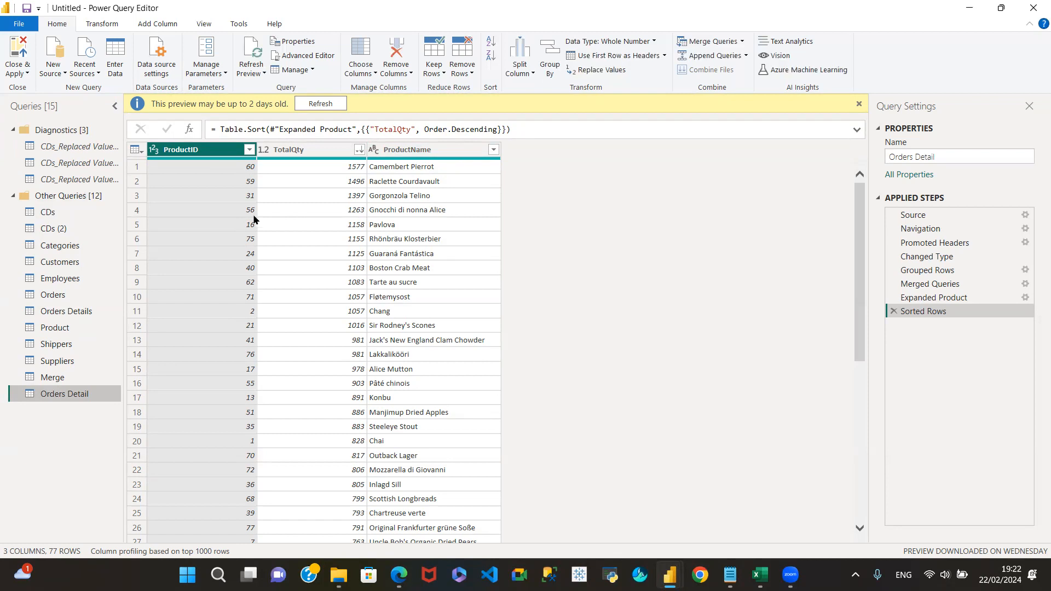
left_click(82, 311)
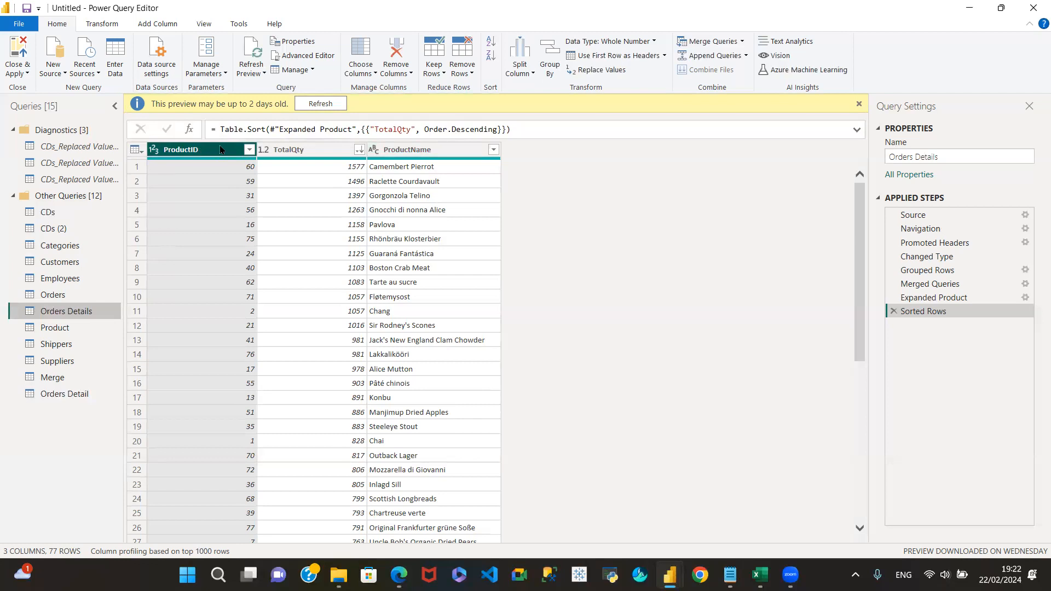
left_click(66, 395)
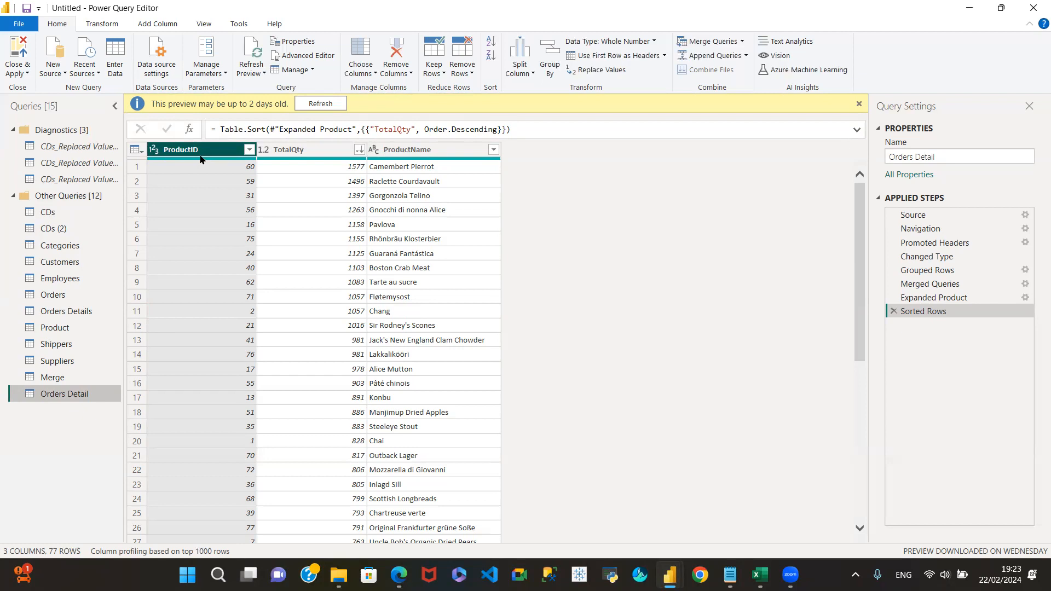
left_click(299, 152)
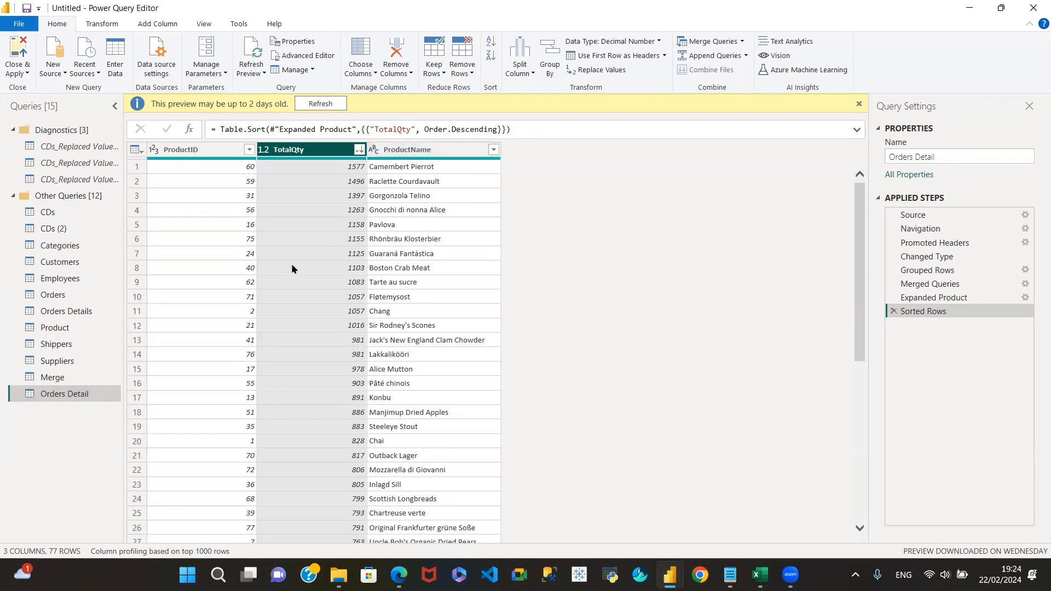
Append the Orders Detail query to the existing Orders Details query as a two-table append
left_click(80, 310)
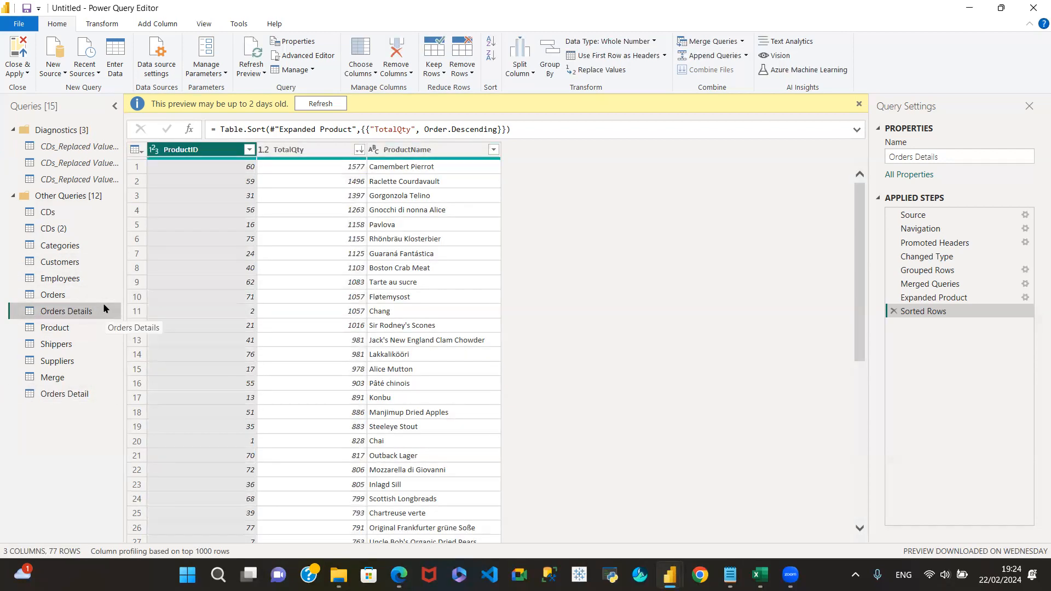
left_click(747, 57)
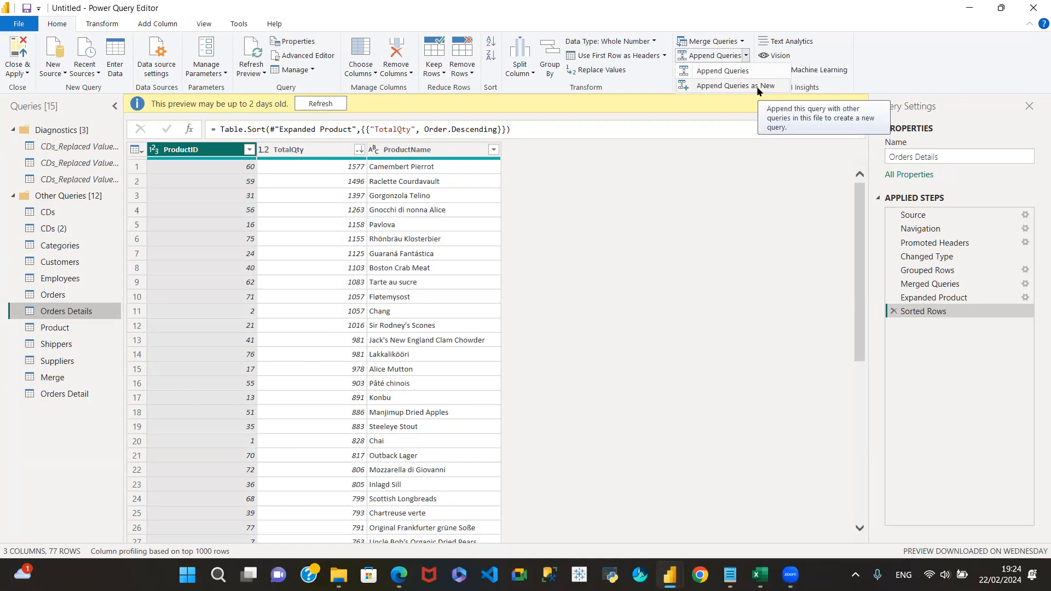
left_click(734, 72)
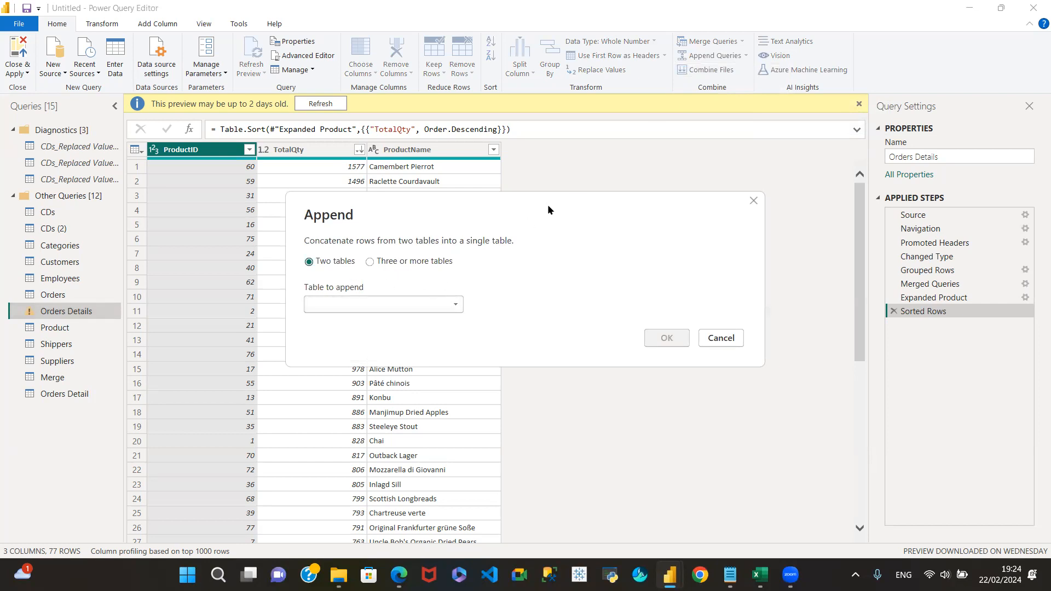
left_click_drag(537, 208, 561, 156)
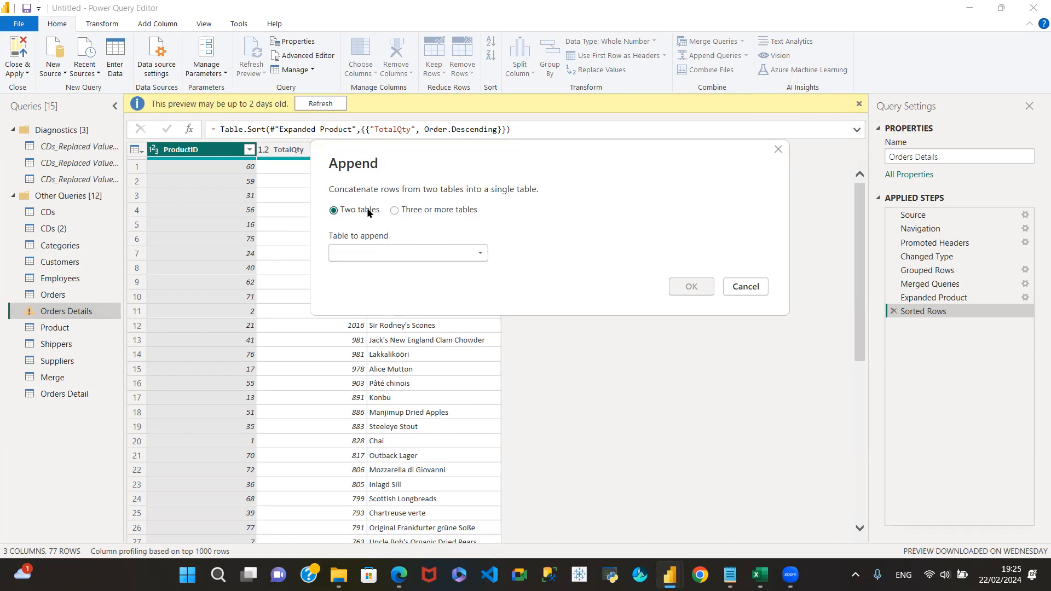
left_click(479, 254)
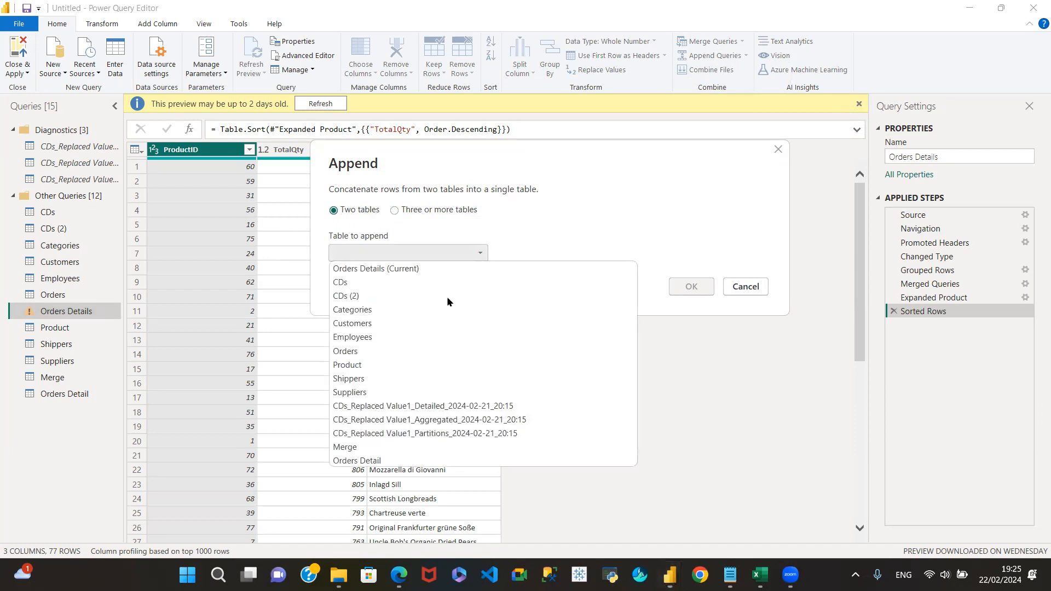
left_click(384, 460)
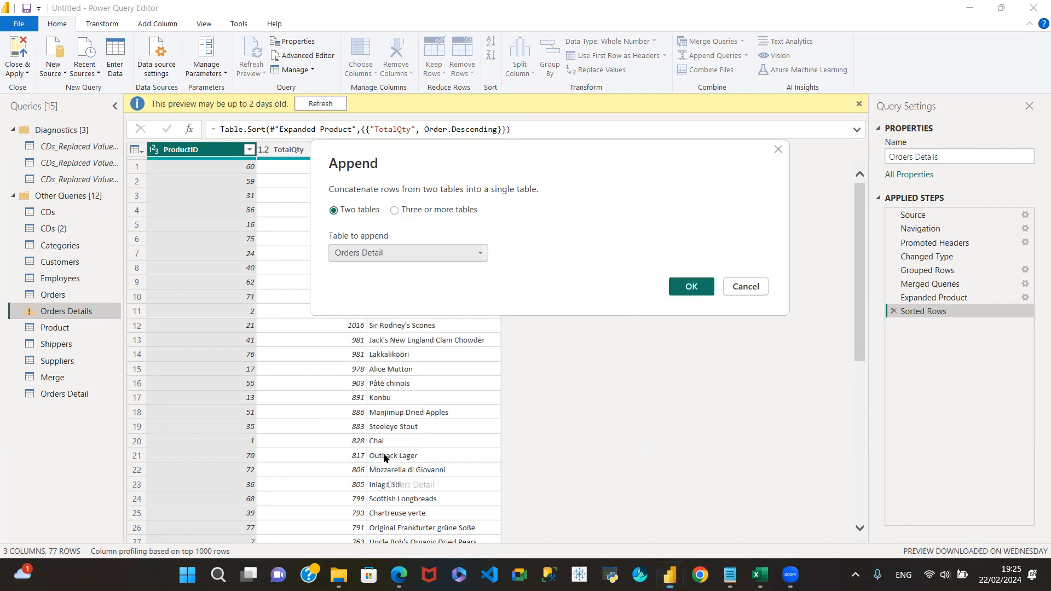
left_click(695, 288)
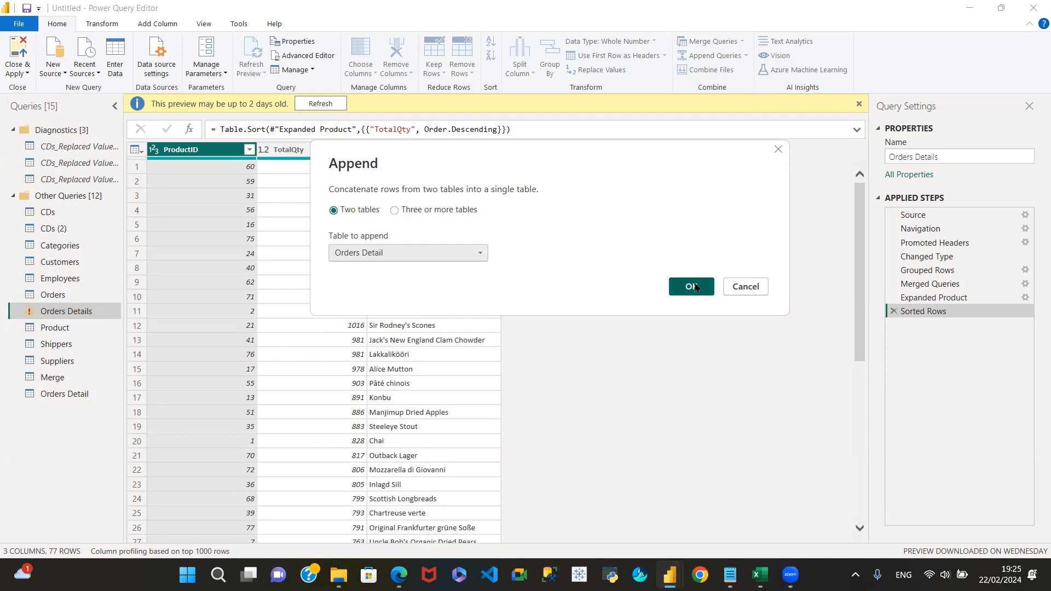
left_click(692, 287)
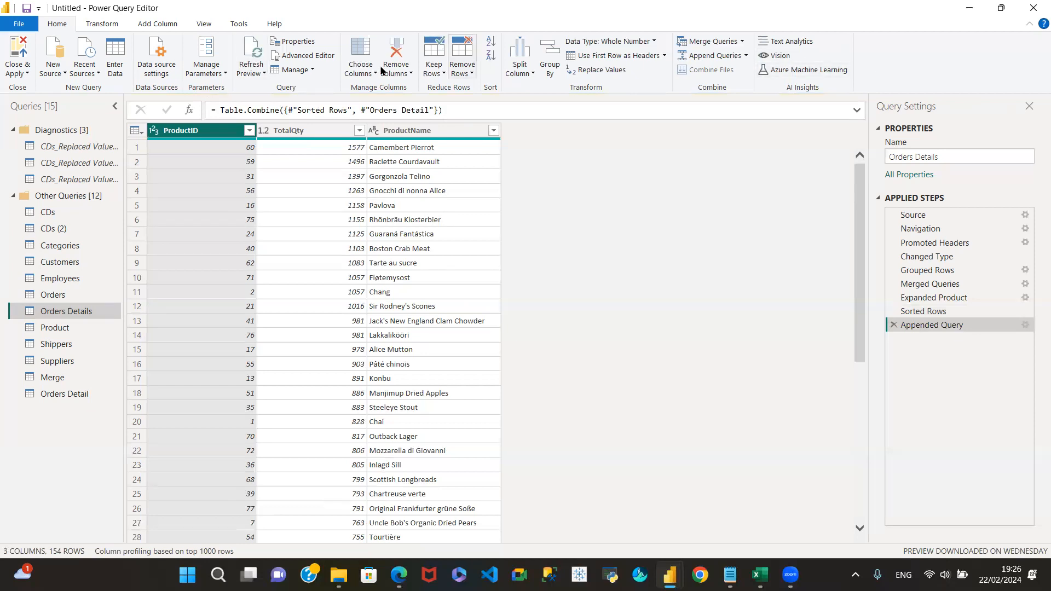
left_click(104, 24)
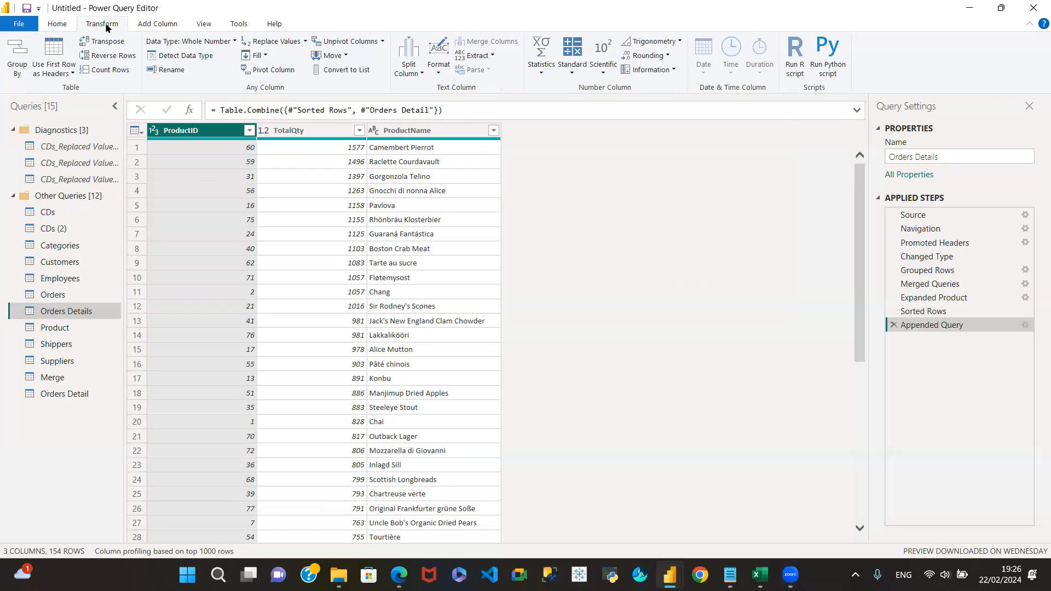
left_click(57, 23)
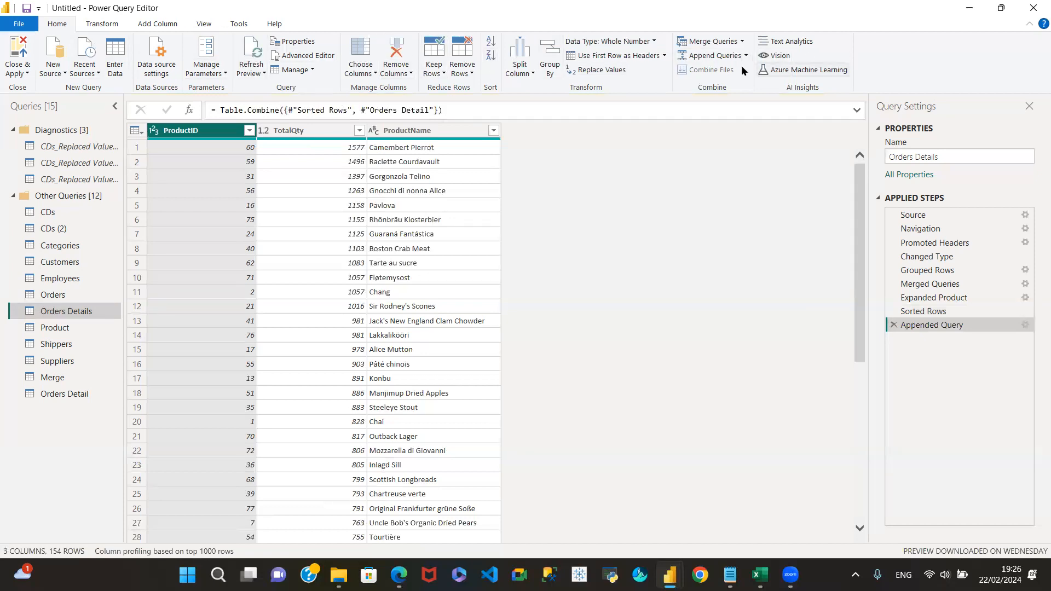
left_click(108, 26)
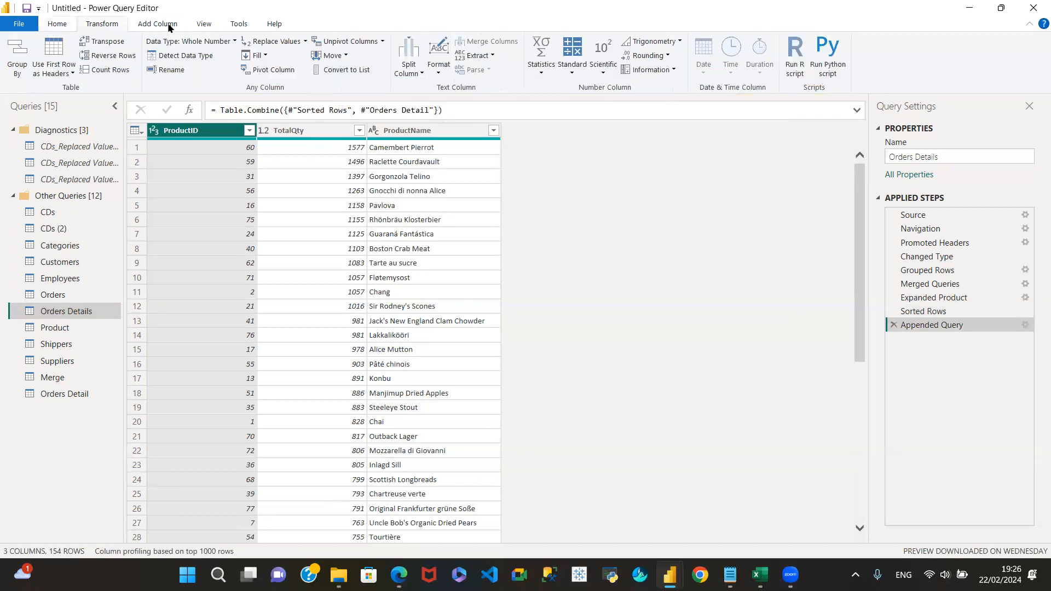
left_click(157, 24)
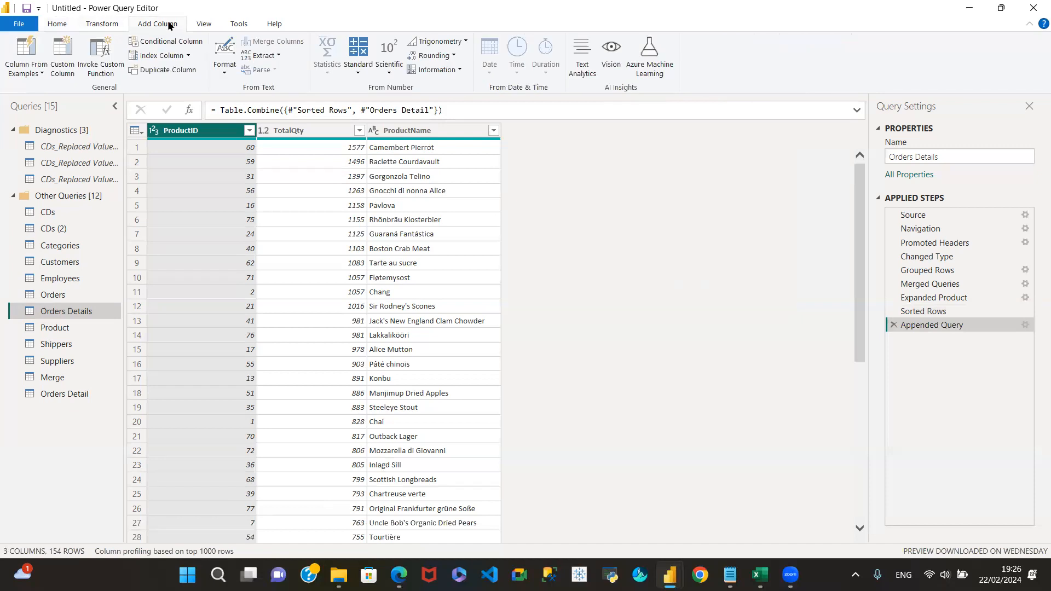
left_click(107, 28)
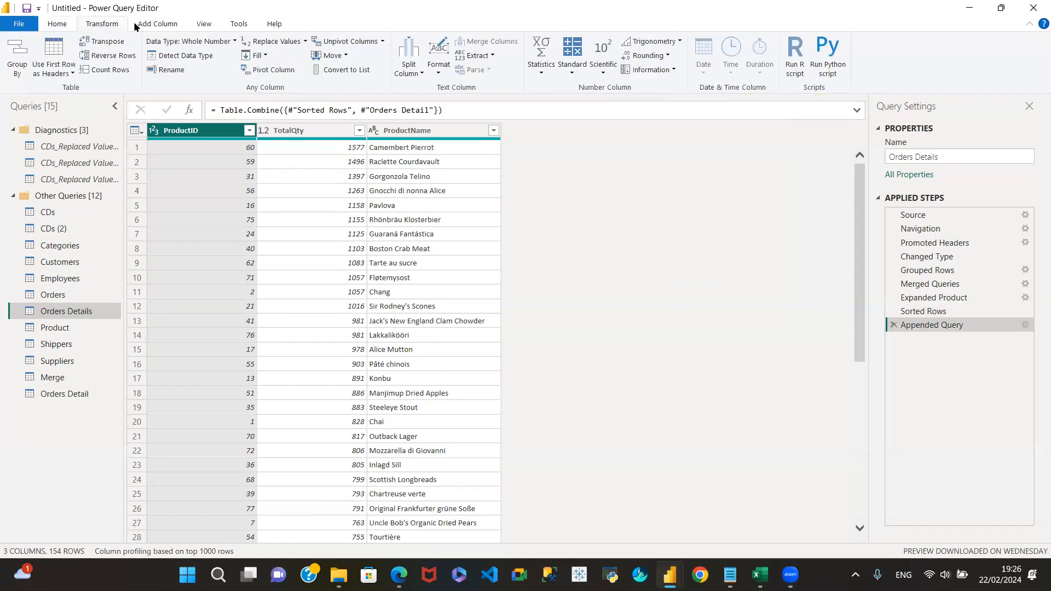
left_click(155, 27)
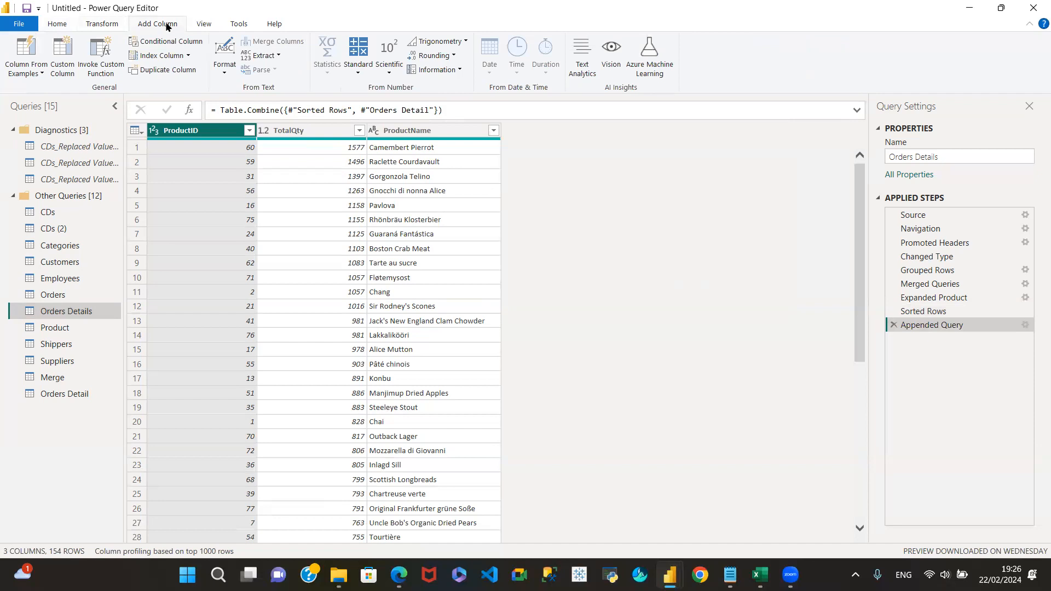